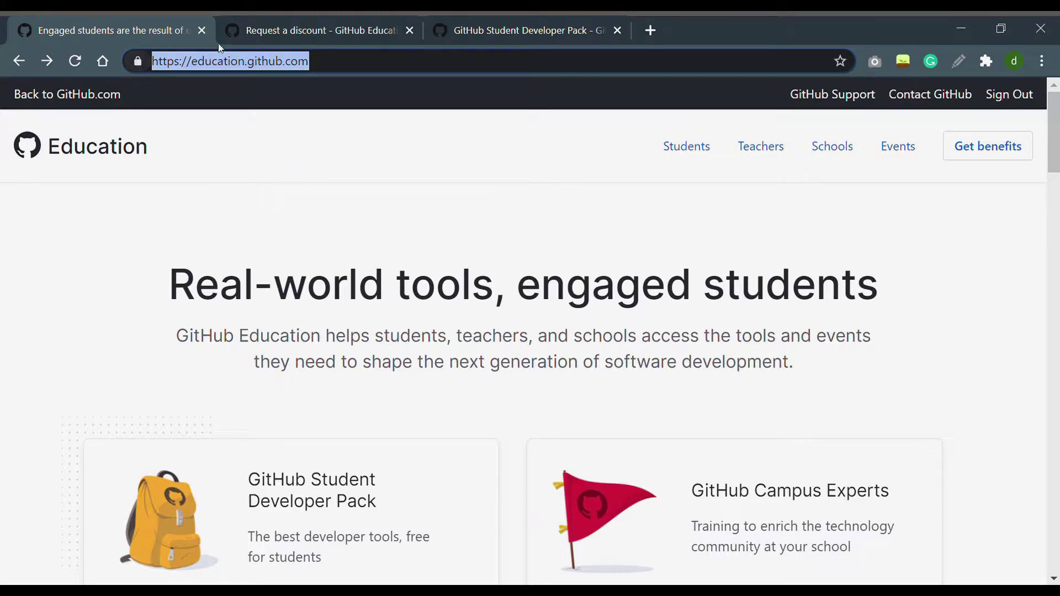
# Look over the GitHub Education programs on the home page and open the GitHub Student Developer Pack page.
pyautogui.click(272, 144)
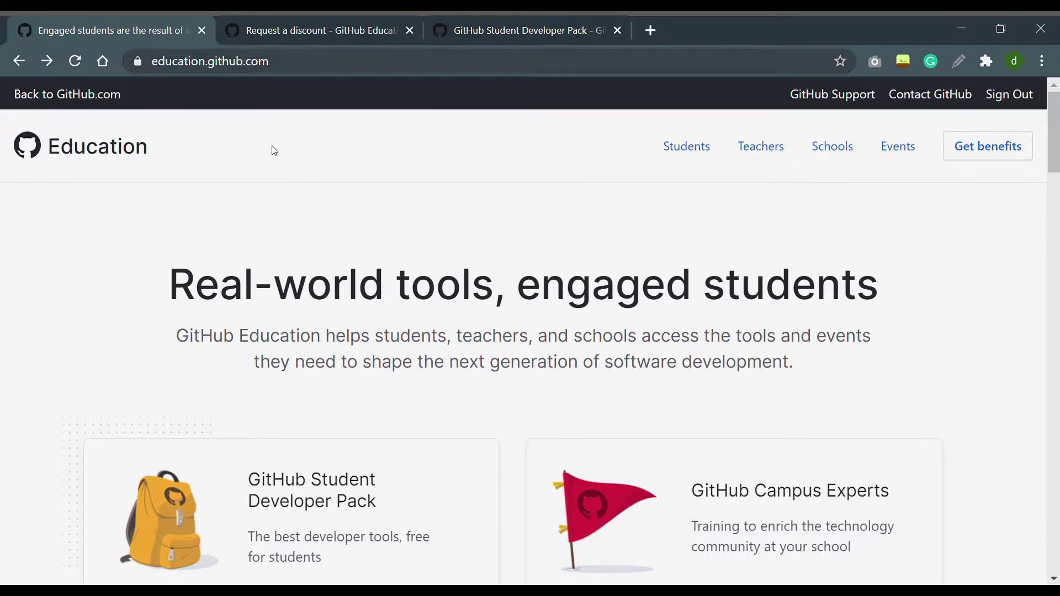
pyautogui.scroll(-2, 293, 229)
pyautogui.scroll(-2, 294, 230)
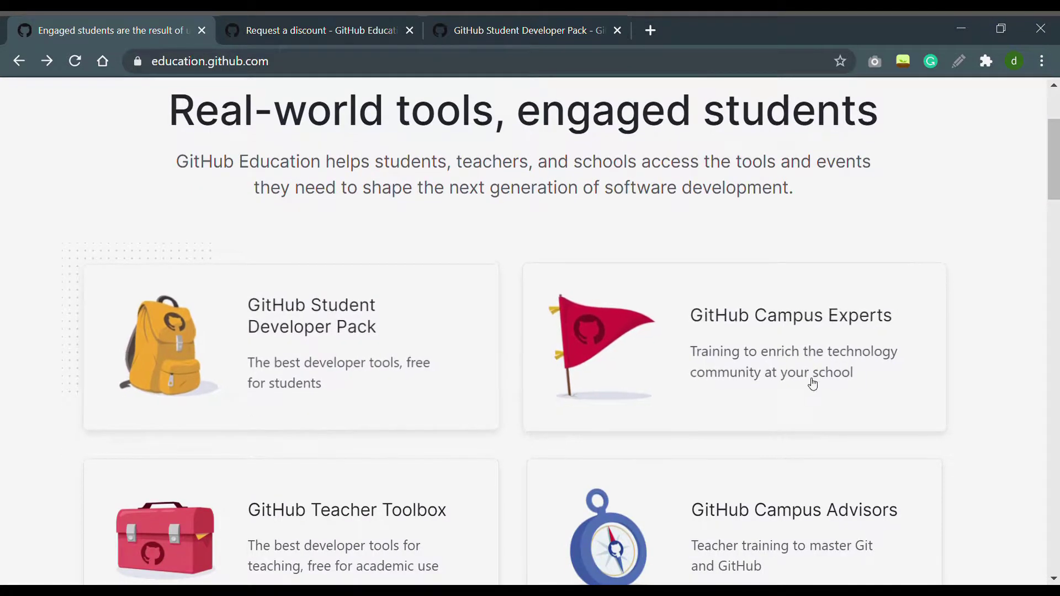
pyautogui.scroll(-4, 832, 425)
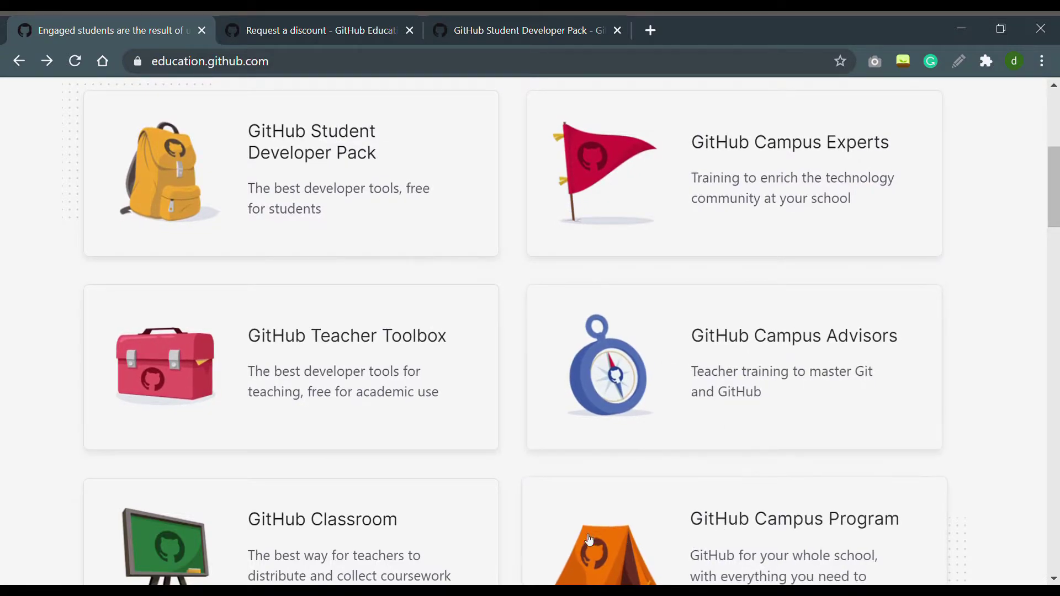
pyautogui.scroll(3, 592, 421)
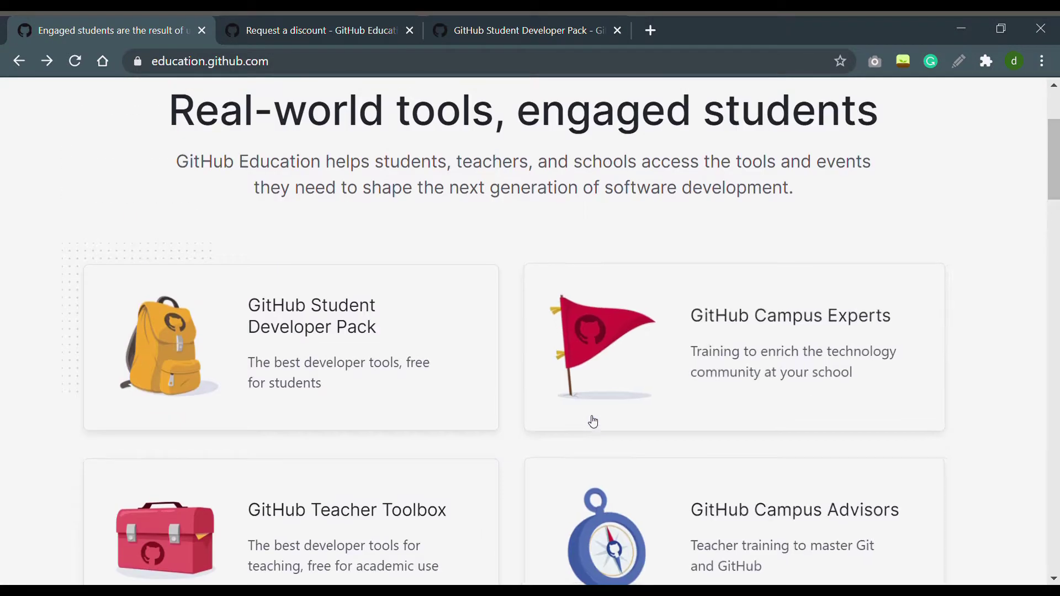
pyautogui.click(332, 328)
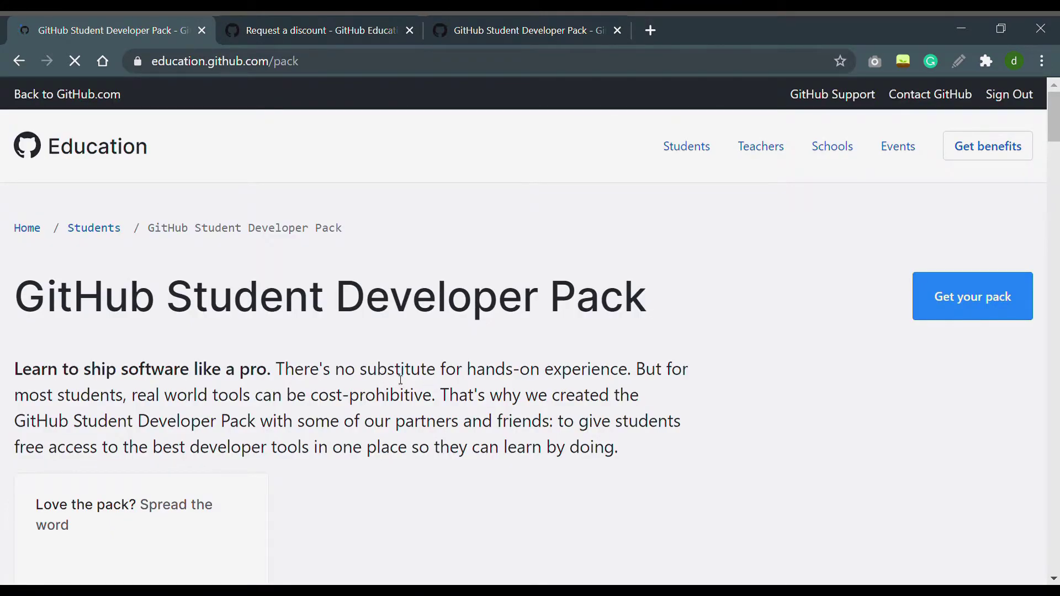
# Read the pack's introductory paragraph, highlighting the sentence about free access to the best developer tools.
pyautogui.scroll(-2, 341, 383)
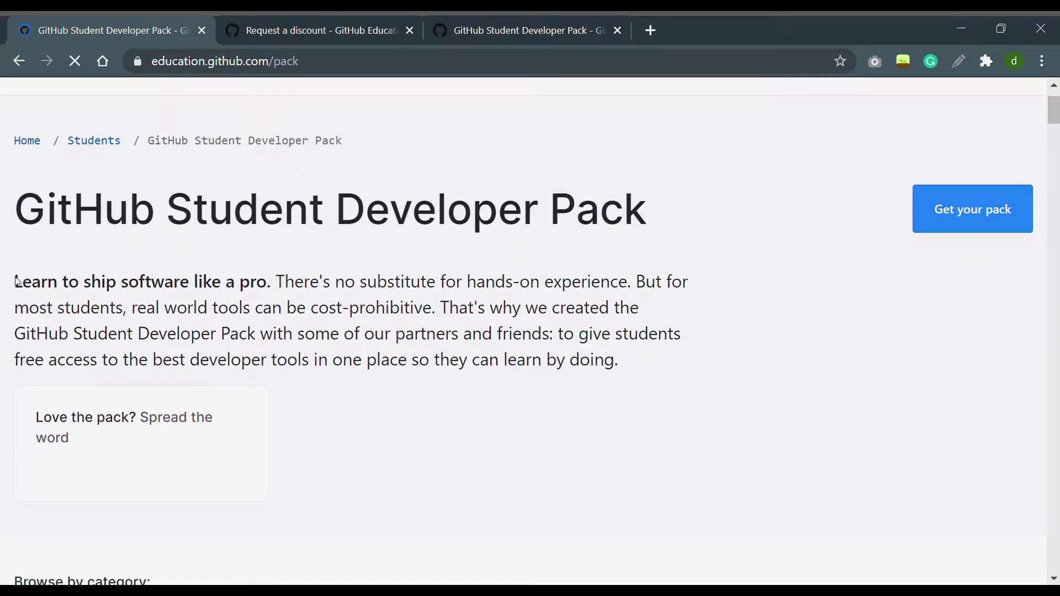
pyautogui.moveTo(15, 281); pyautogui.dragTo(634, 355)
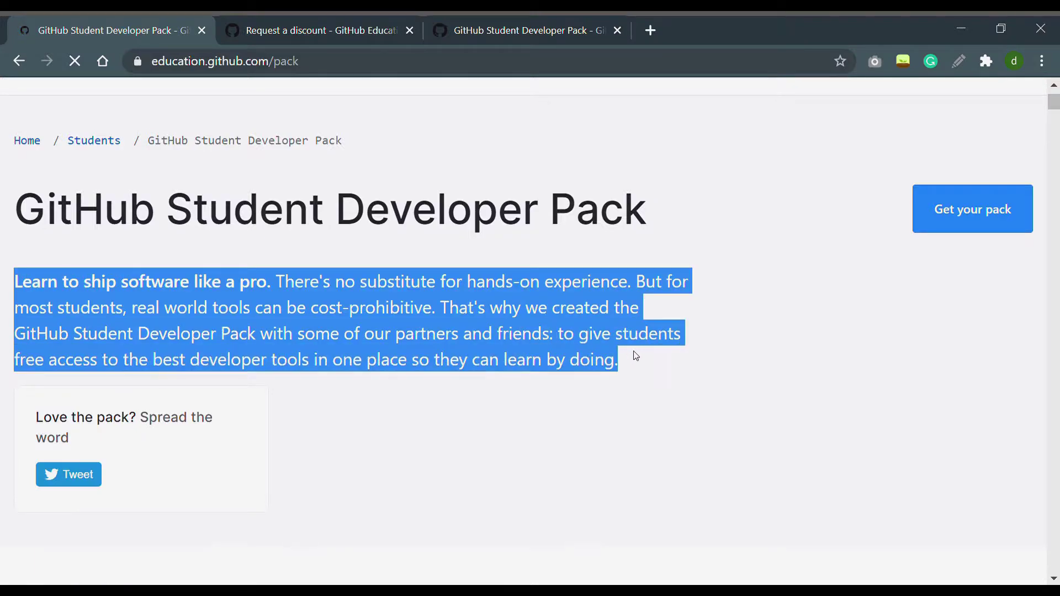
pyautogui.click(611, 433)
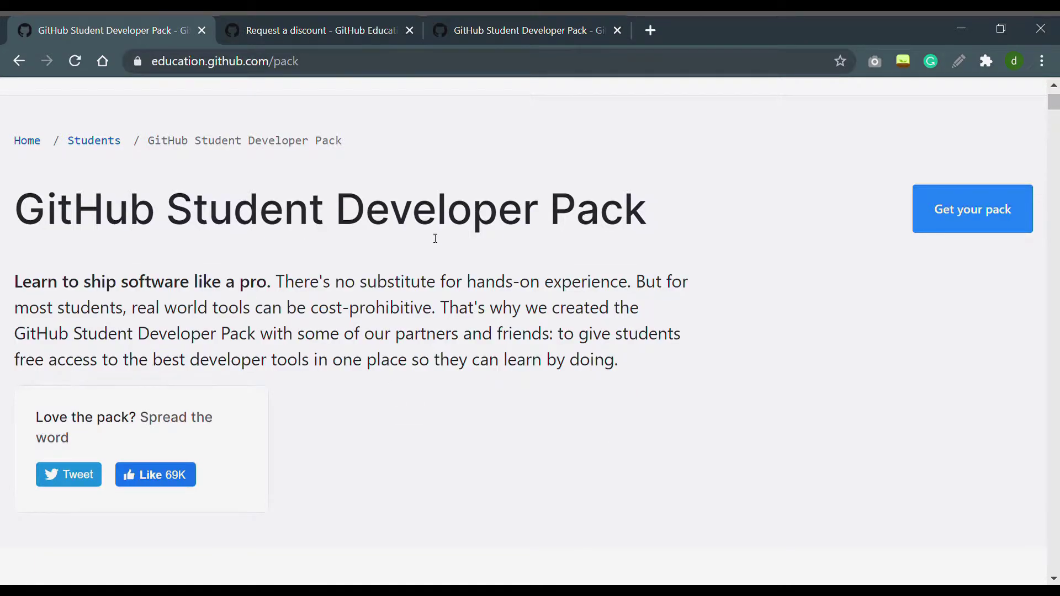
pyautogui.moveTo(22, 369); pyautogui.dragTo(382, 395)
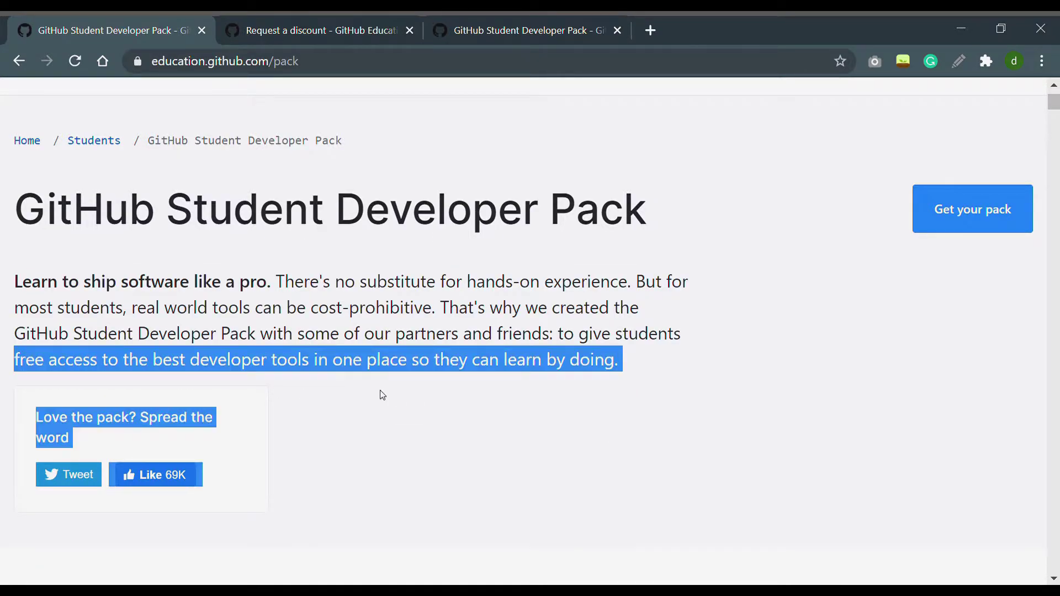
pyautogui.moveTo(448, 379); pyautogui.dragTo(631, 369)
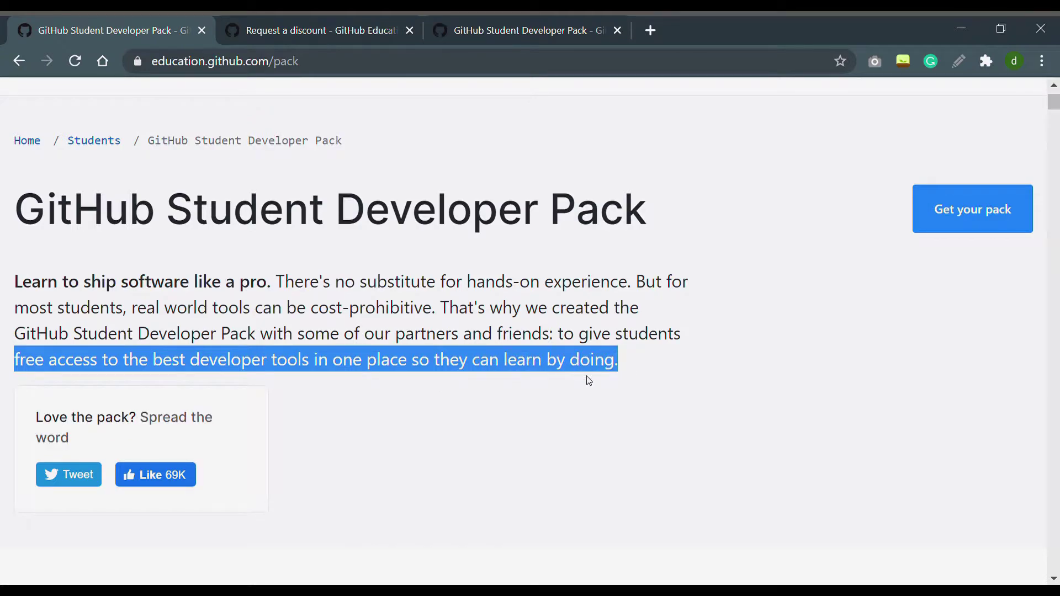
pyautogui.scroll(-5, 517, 374)
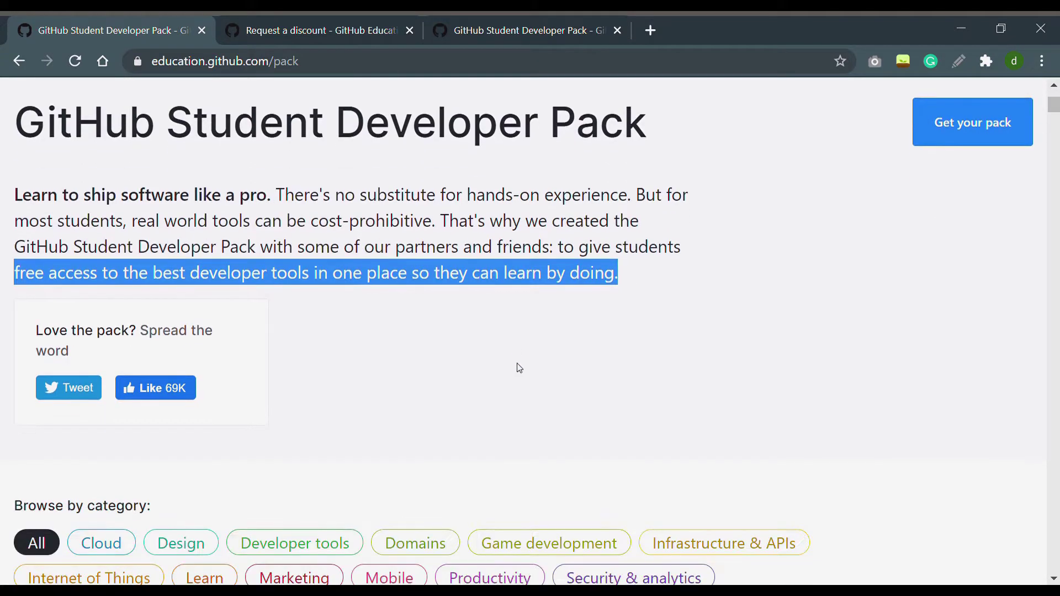
pyautogui.click(537, 278)
# Examine the first partner offers in the pack, highlighting the Microsoft Azure, GitHub and Educative benefits.
pyautogui.scroll(-8, 536, 278)
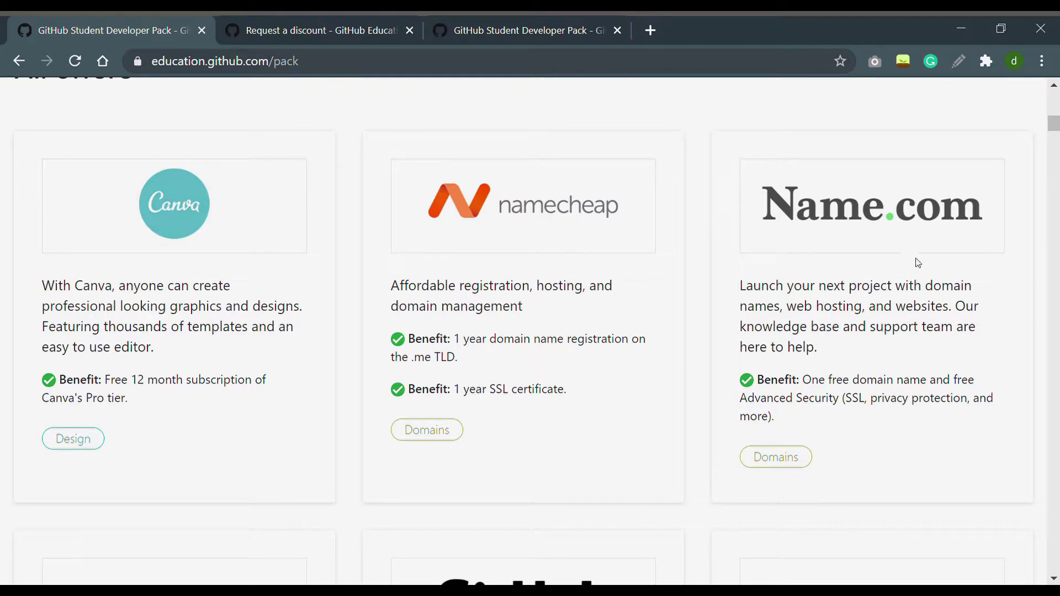
pyautogui.scroll(-6, 591, 292)
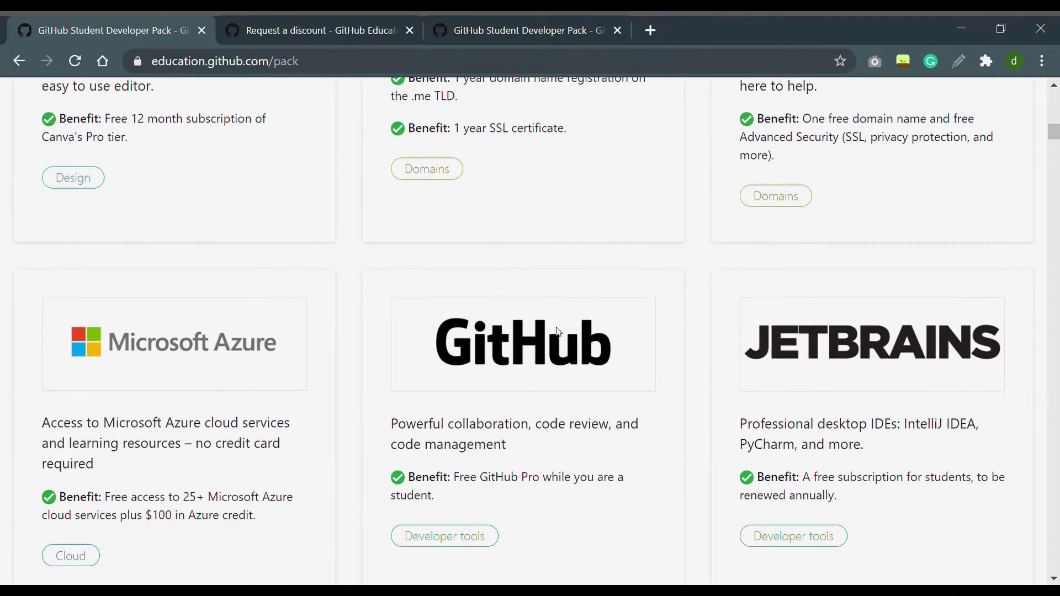
pyautogui.moveTo(109, 410); pyautogui.dragTo(298, 436)
pyautogui.scroll(-3, 663, 332)
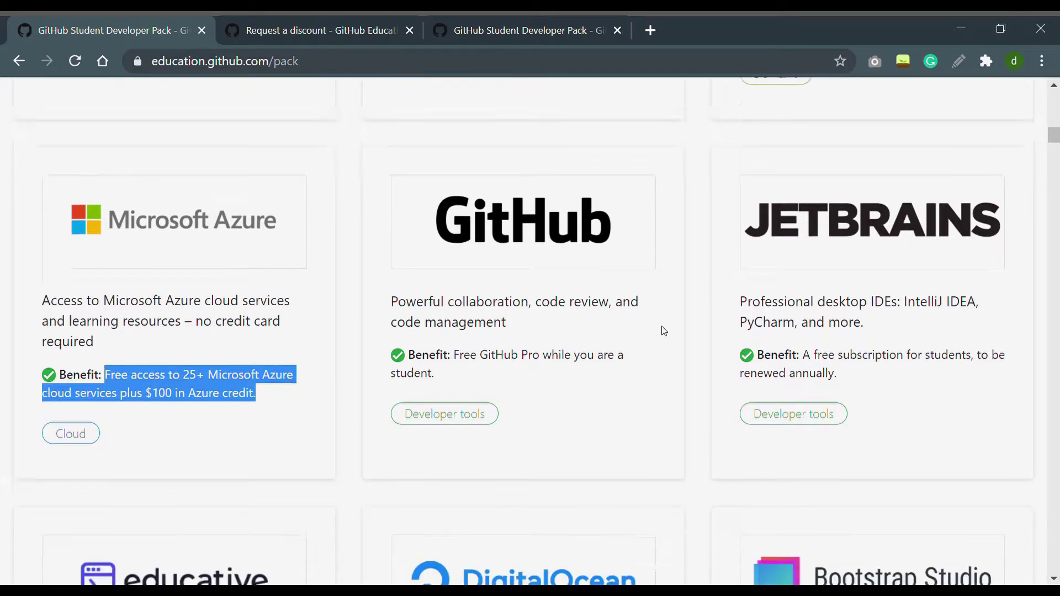
pyautogui.moveTo(452, 215); pyautogui.dragTo(579, 231)
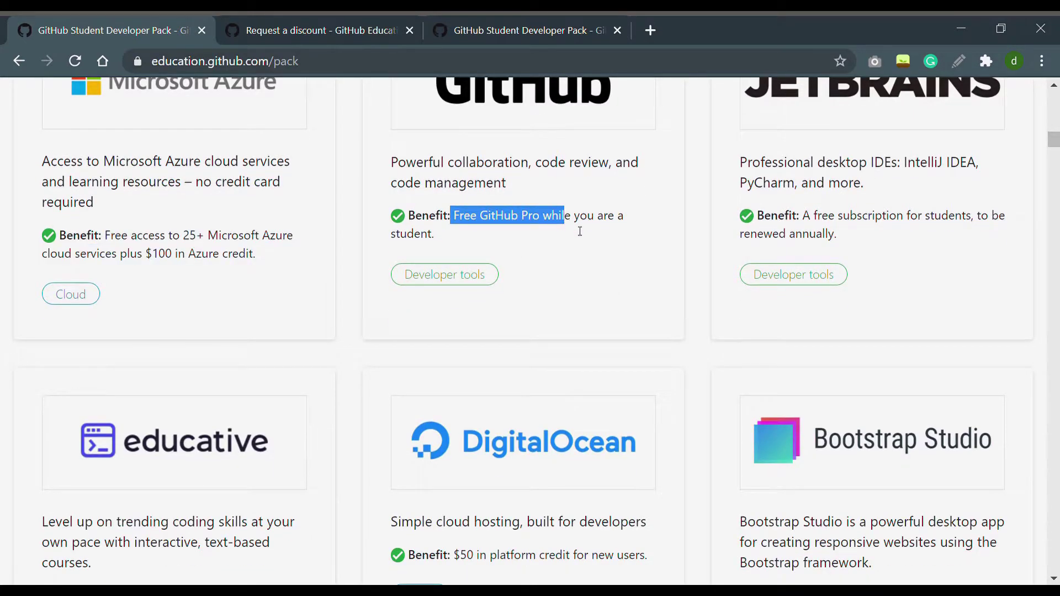
pyautogui.scroll(-3, 647, 305)
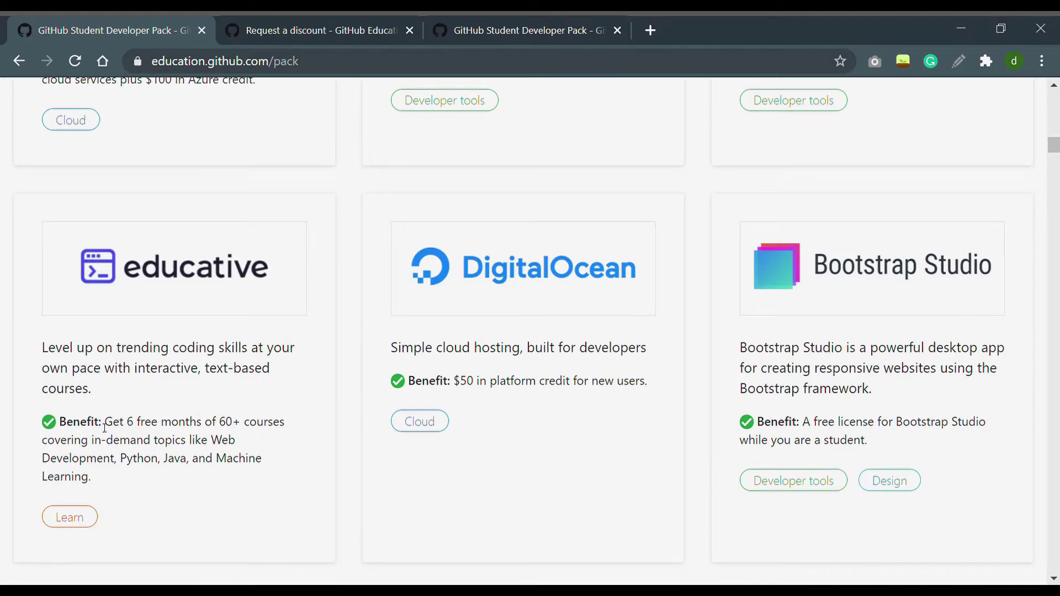
pyautogui.moveTo(106, 427); pyautogui.dragTo(300, 427)
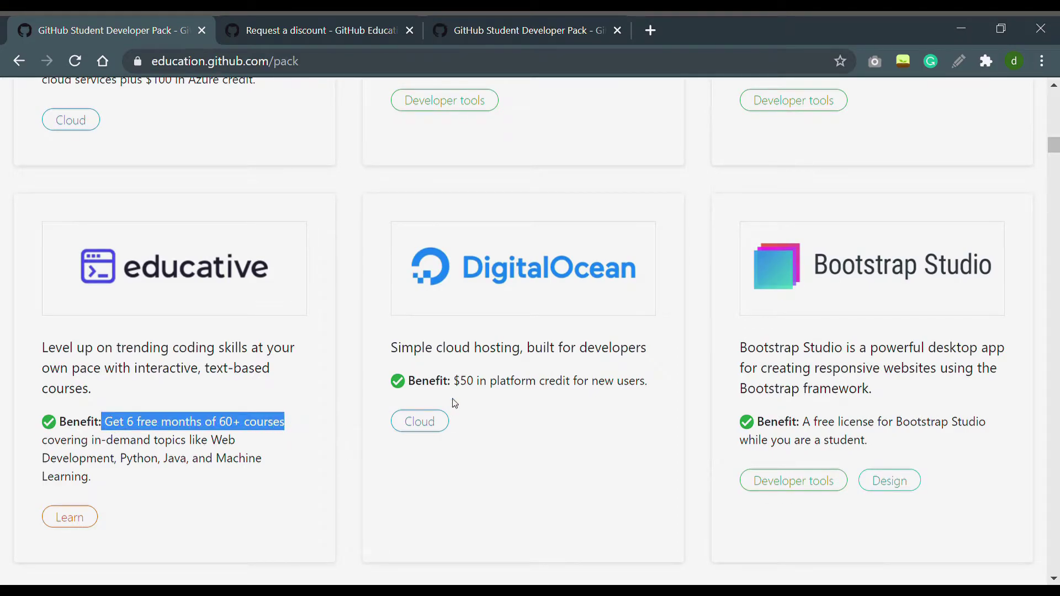
# Review the offers from Heroku through DataCamp, highlighting the Unity and One Month benefits.
pyautogui.scroll(-6, 685, 313)
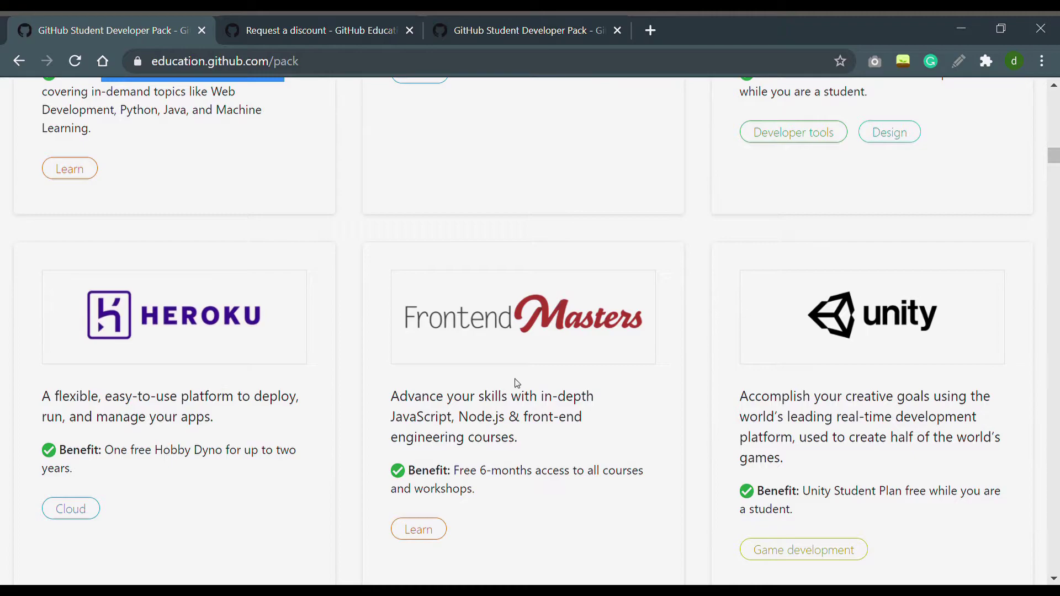
pyautogui.scroll(-3, 575, 341)
pyautogui.moveTo(805, 322); pyautogui.dragTo(1008, 336)
pyautogui.scroll(-6, 496, 338)
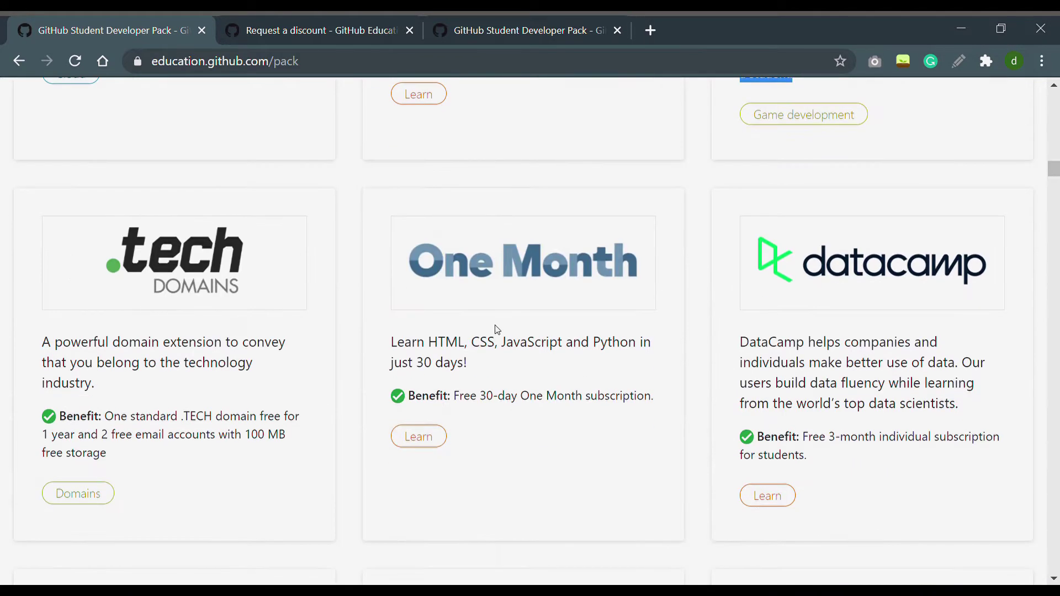
pyautogui.moveTo(464, 317); pyautogui.dragTo(654, 320)
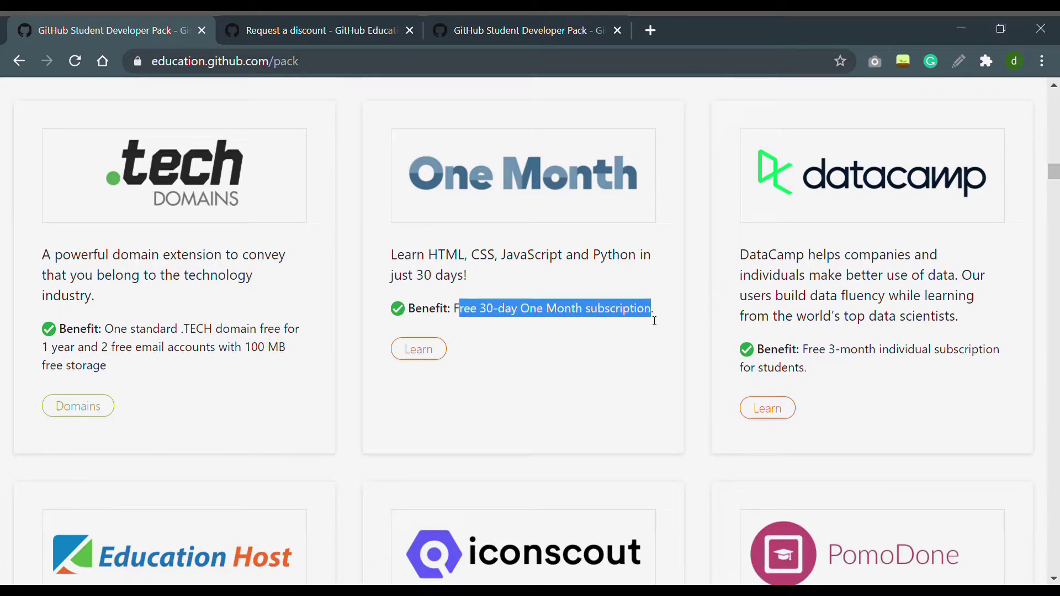
# Browse the offers from Education Host through Atom, highlighting the Interview Cake benefit.
pyautogui.scroll(-5, 556, 318)
pyautogui.scroll(-5, 550, 301)
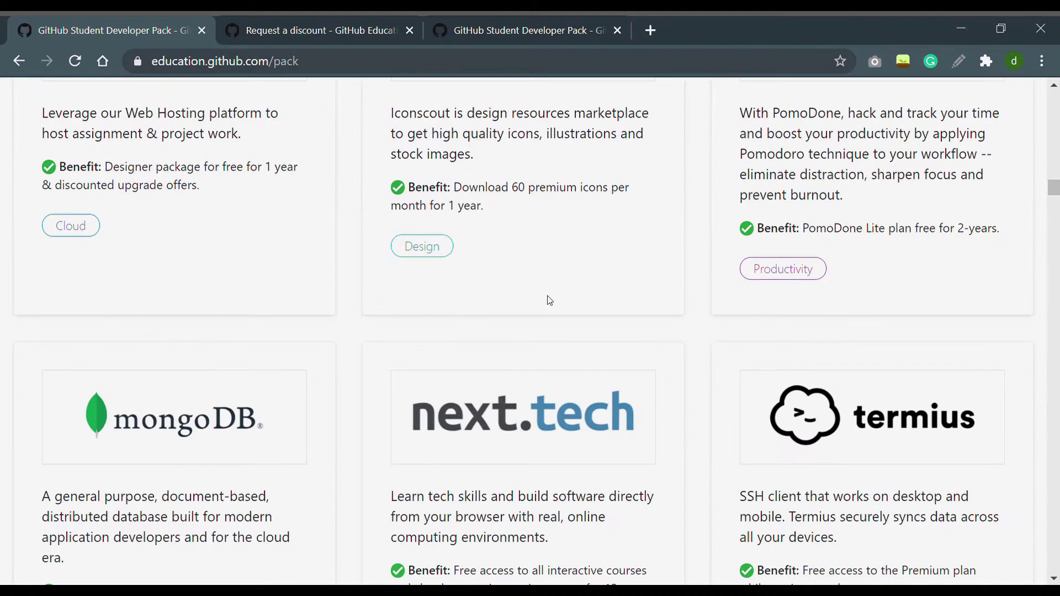
pyautogui.scroll(-5, 551, 295)
pyautogui.scroll(-14, 552, 295)
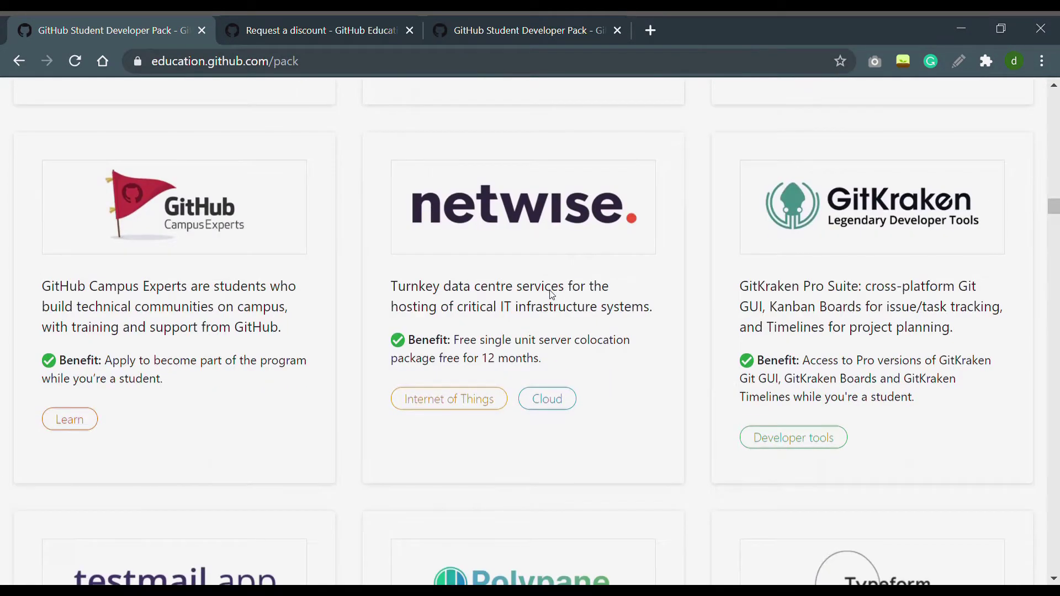
pyautogui.scroll(-3, 552, 294)
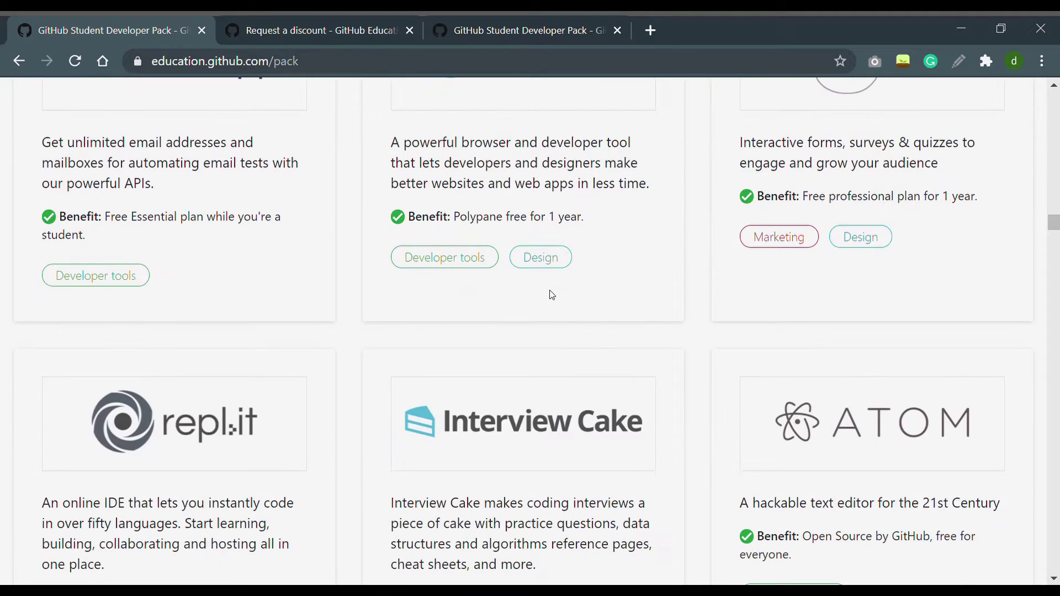
pyautogui.scroll(-5, 552, 301)
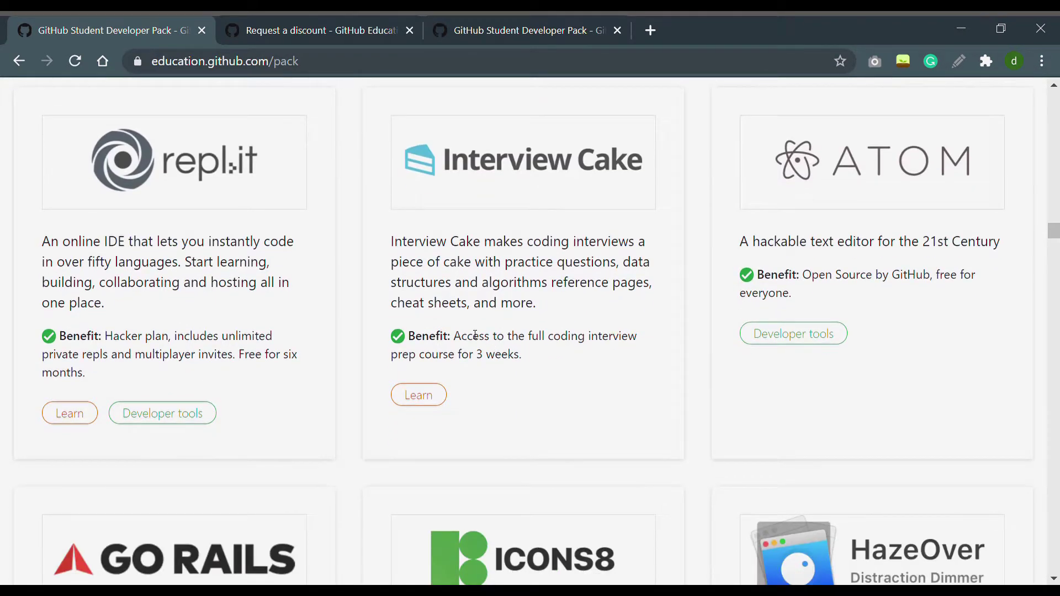
pyautogui.moveTo(459, 341); pyautogui.dragTo(614, 357)
# Check the offers from GoRails through GitHub Desktop, highlighting the Flatiron School membership benefit.
pyautogui.scroll(-9, 556, 220)
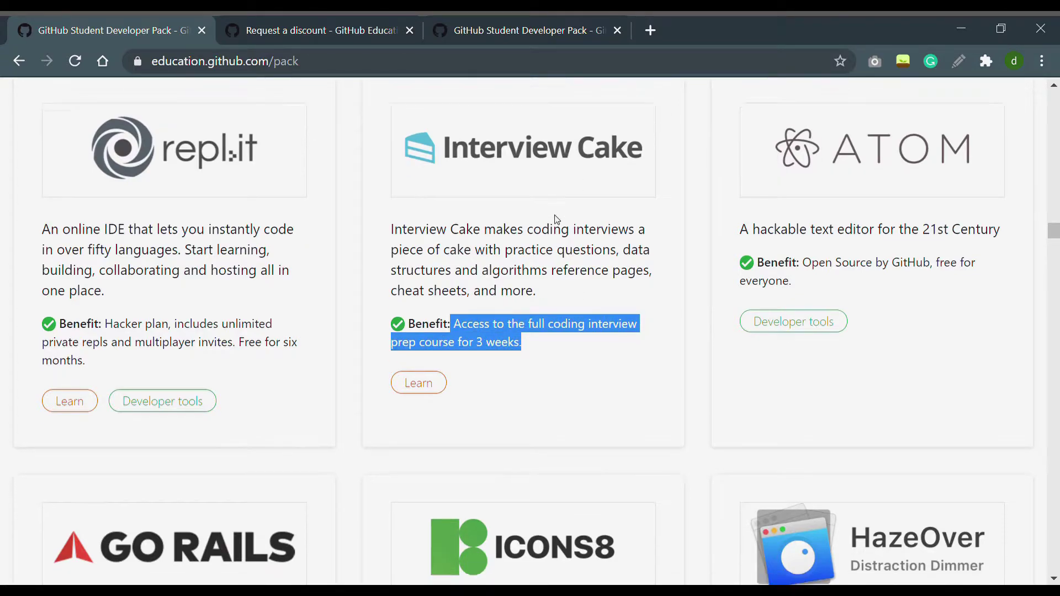
pyautogui.scroll(-7, 555, 220)
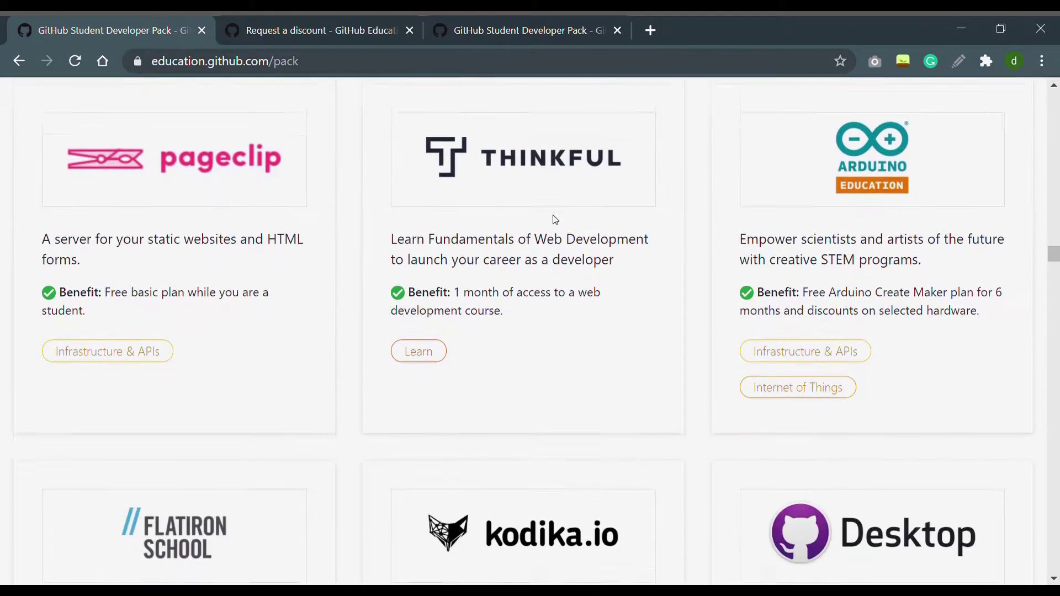
pyautogui.scroll(-4, 555, 219)
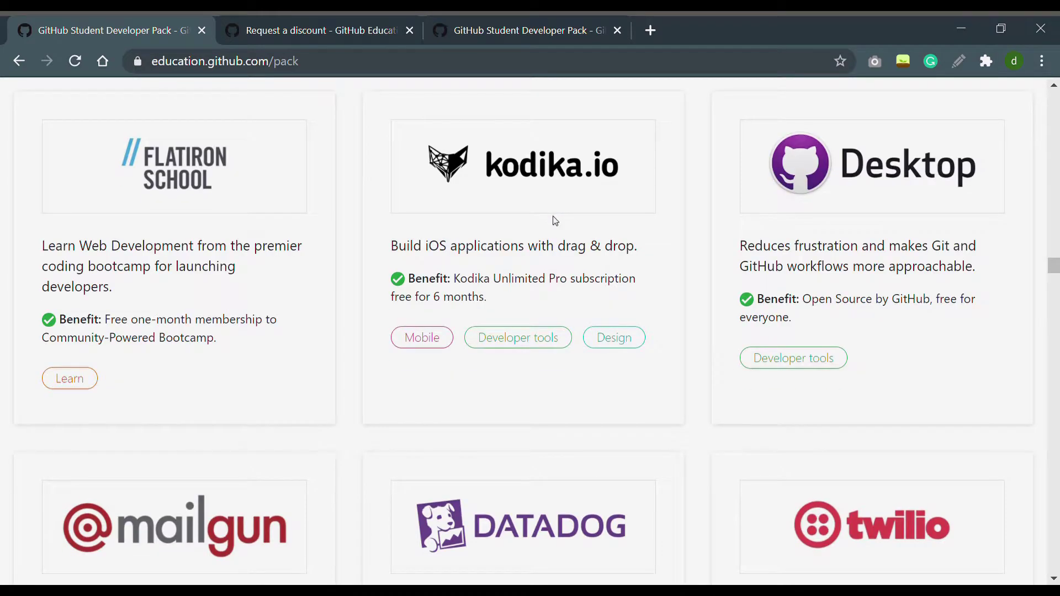
pyautogui.scroll(-2, 555, 221)
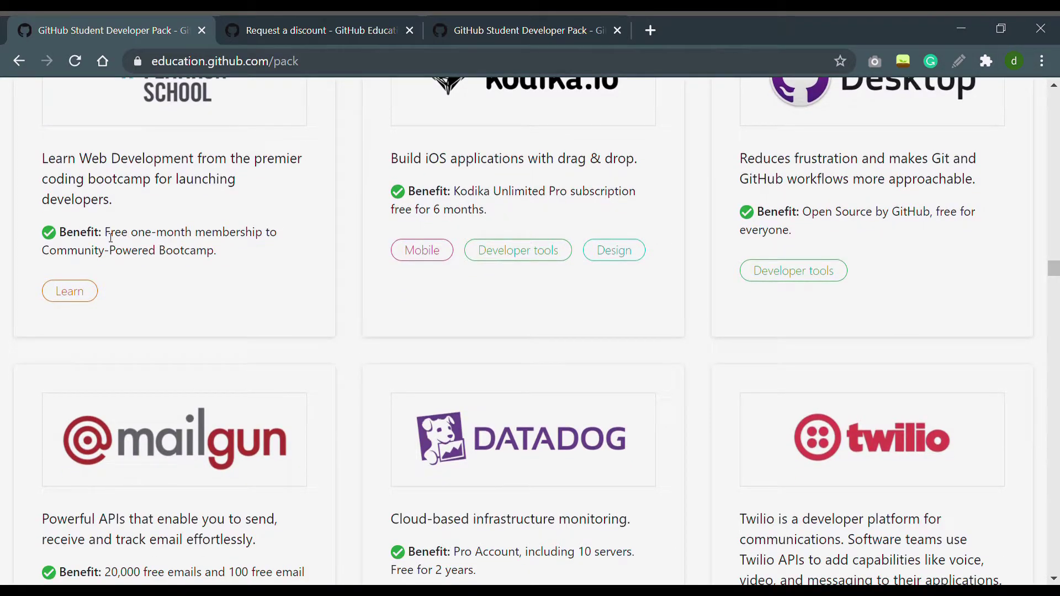
pyautogui.moveTo(111, 238); pyautogui.dragTo(294, 254)
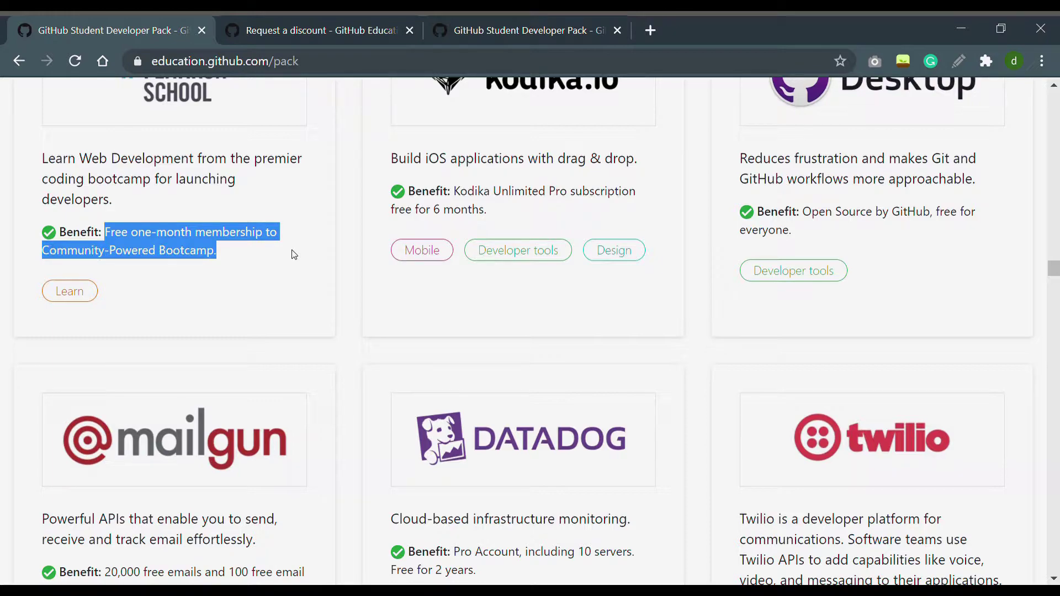
pyautogui.scroll(2, 245, 177)
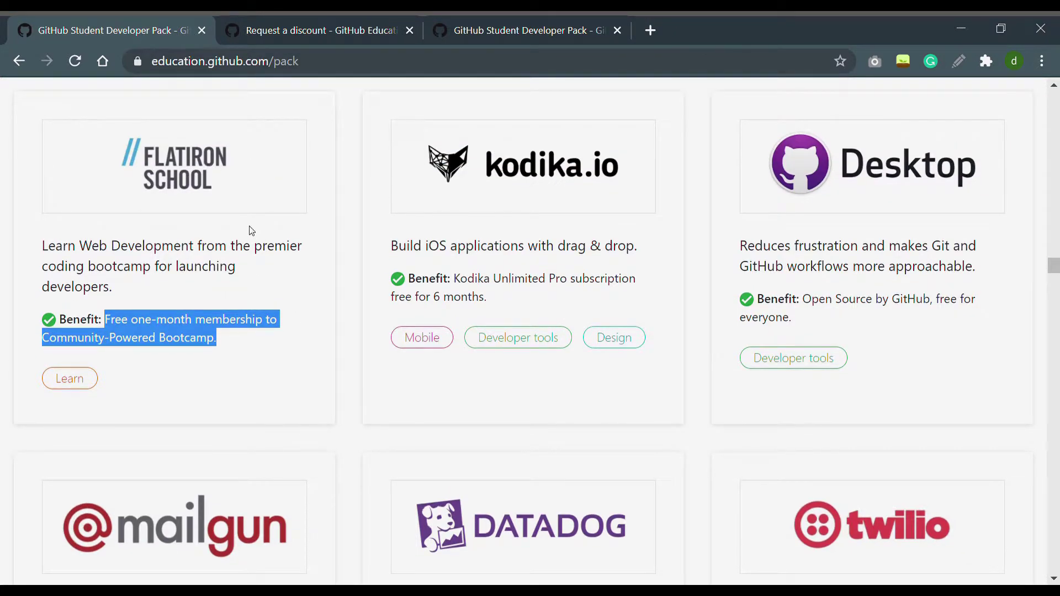
# Look through the offers from Mailgun through Cryptolens, highlighting the PopSQL benefit and clearing the highlight.
pyautogui.scroll(-8, 251, 231)
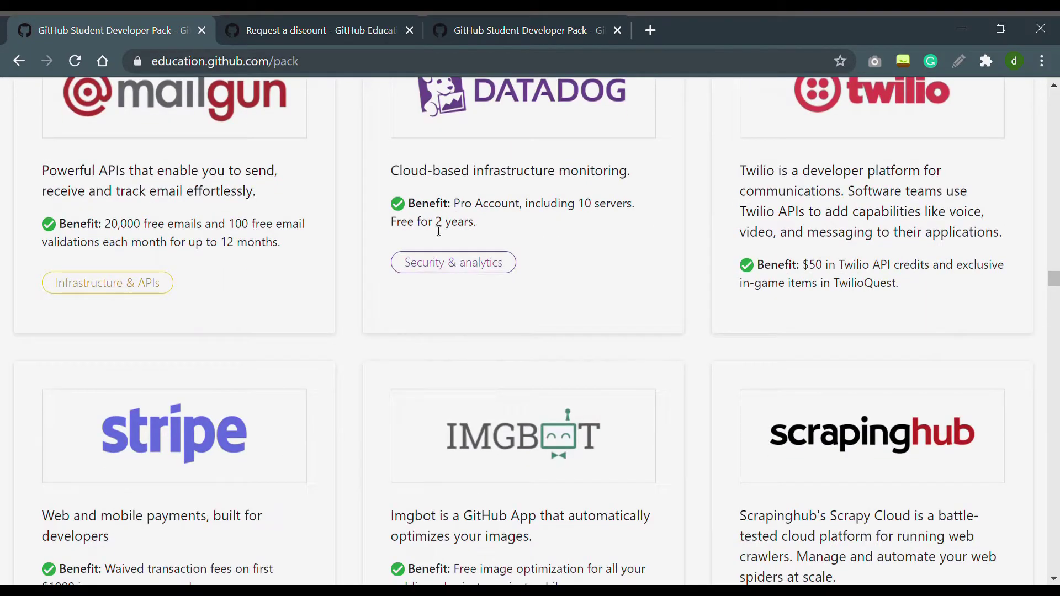
pyautogui.scroll(-10, 438, 232)
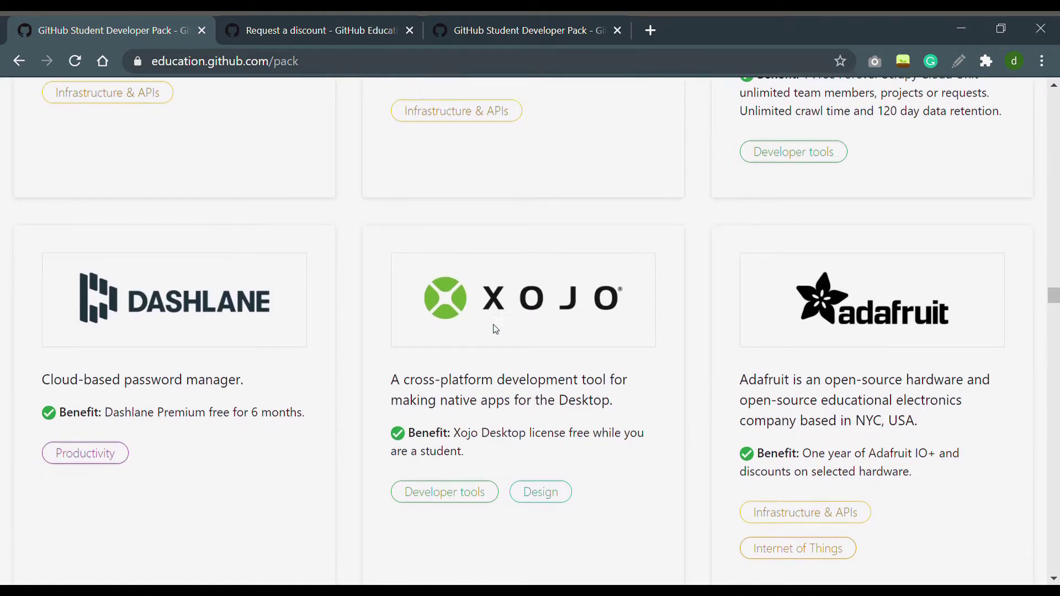
pyautogui.scroll(-4, 495, 329)
pyautogui.scroll(-11, 314, 369)
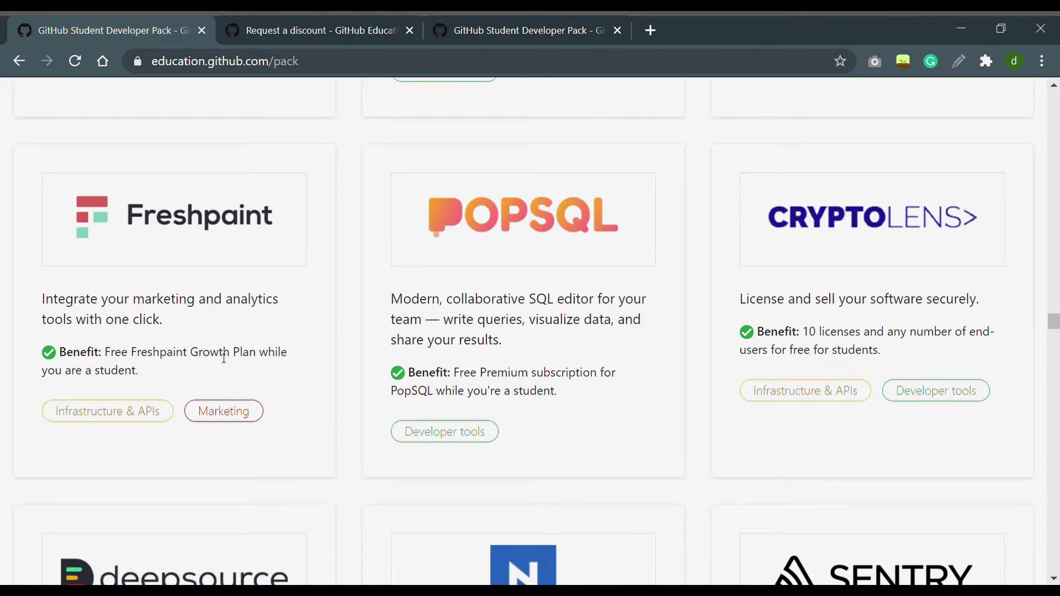
pyautogui.moveTo(422, 373); pyautogui.dragTo(450, 372)
pyautogui.moveTo(591, 369); pyautogui.dragTo(625, 394)
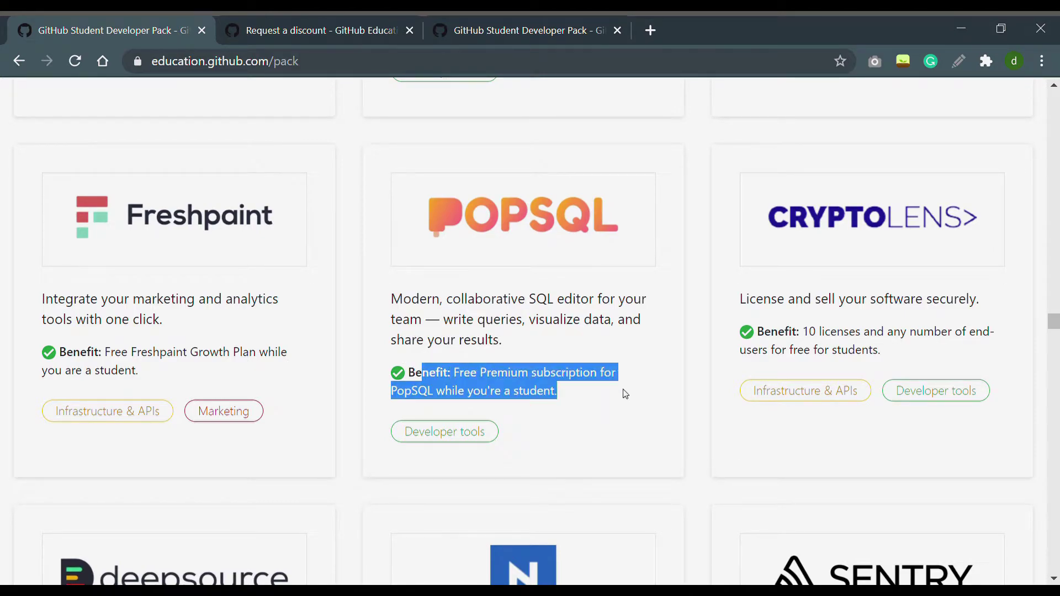
pyautogui.click(624, 323)
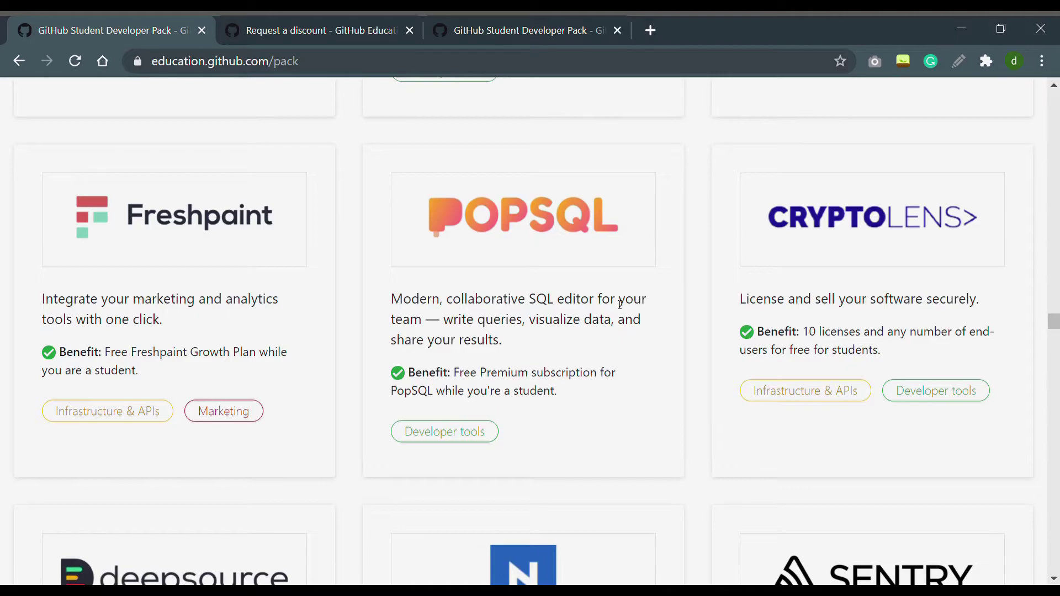
# Browse the pack's offers from DeepSource through Appfigures, SOFY and Weglot.
pyautogui.scroll(-10, 613, 301)
pyautogui.scroll(-18, 614, 303)
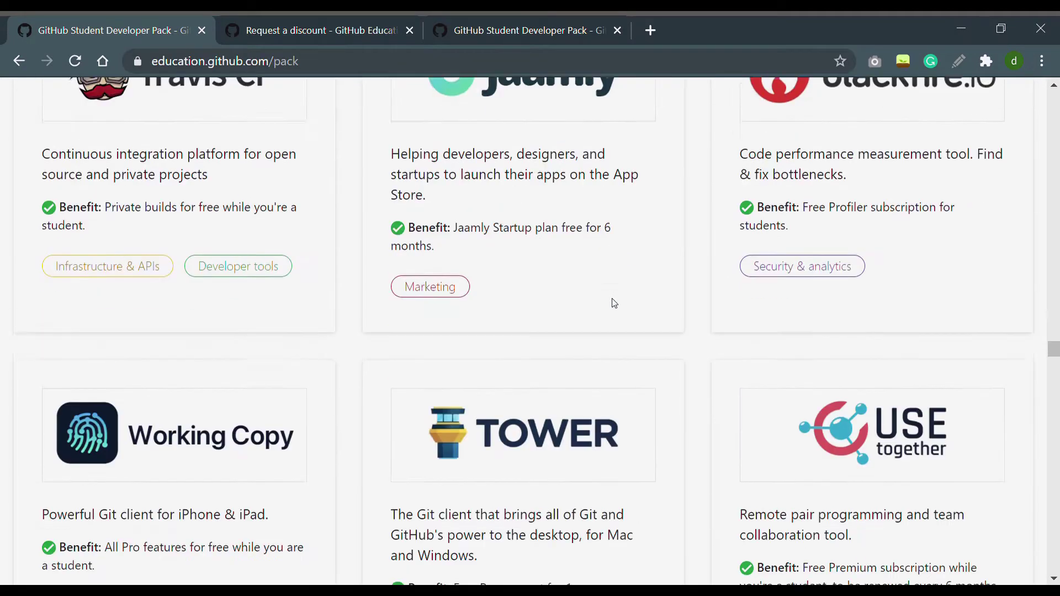
pyautogui.scroll(-20, 584, 305)
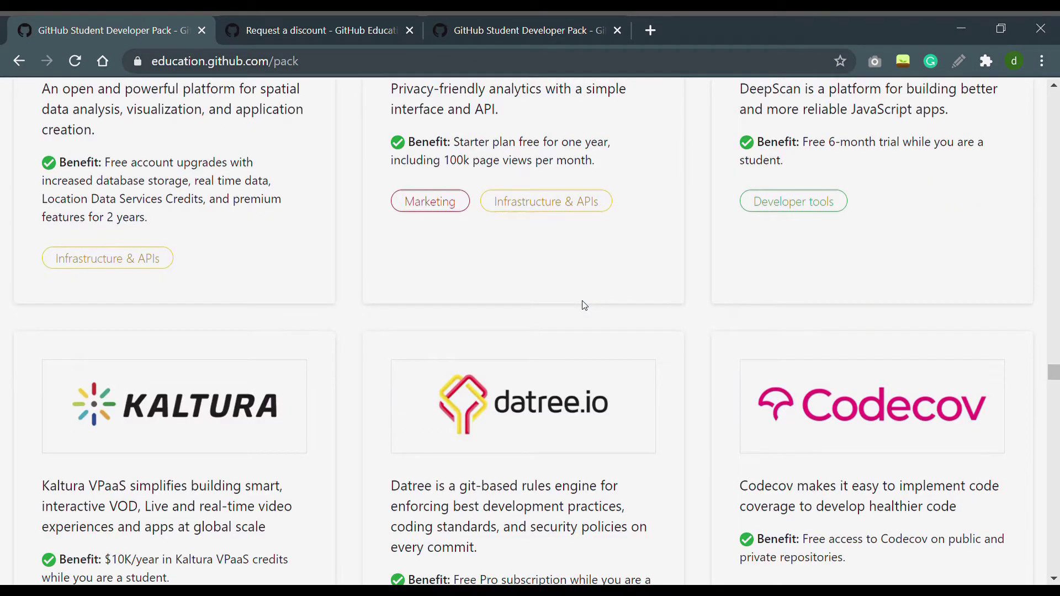
pyautogui.scroll(-8, 584, 305)
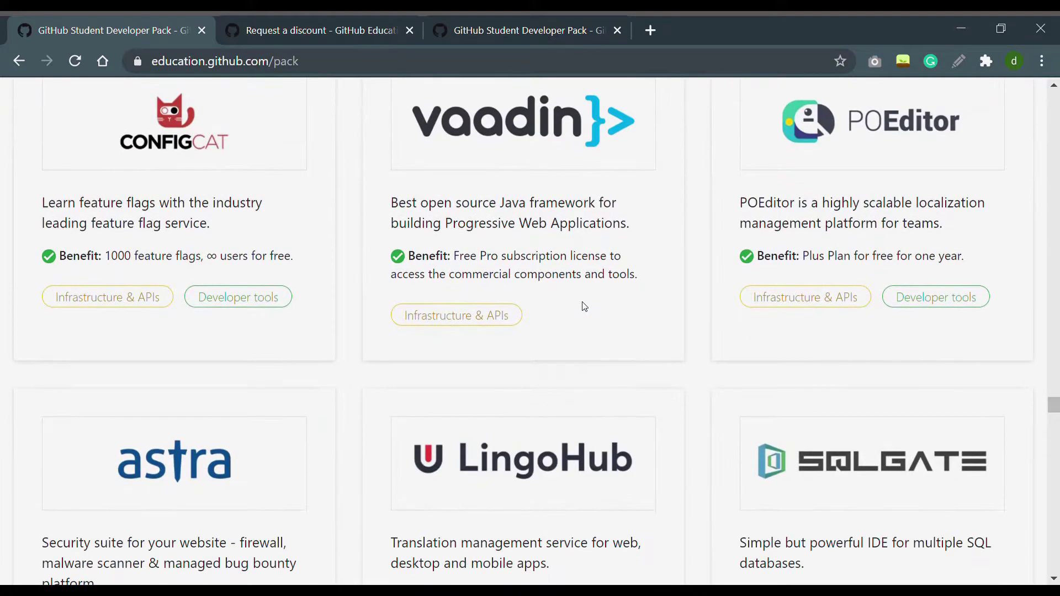
pyautogui.scroll(-6, 587, 307)
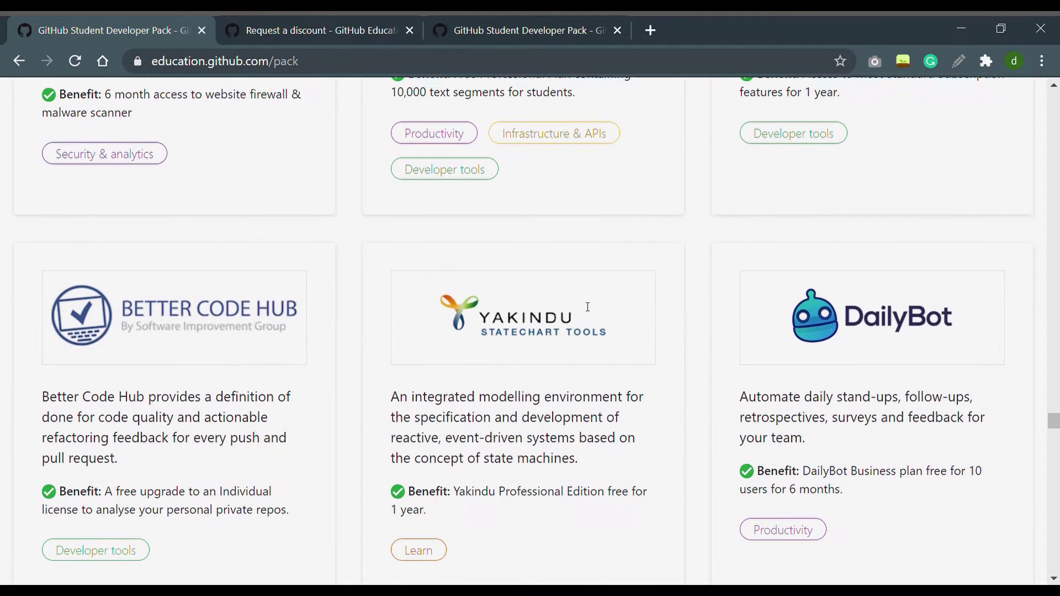
pyautogui.scroll(-6, 584, 305)
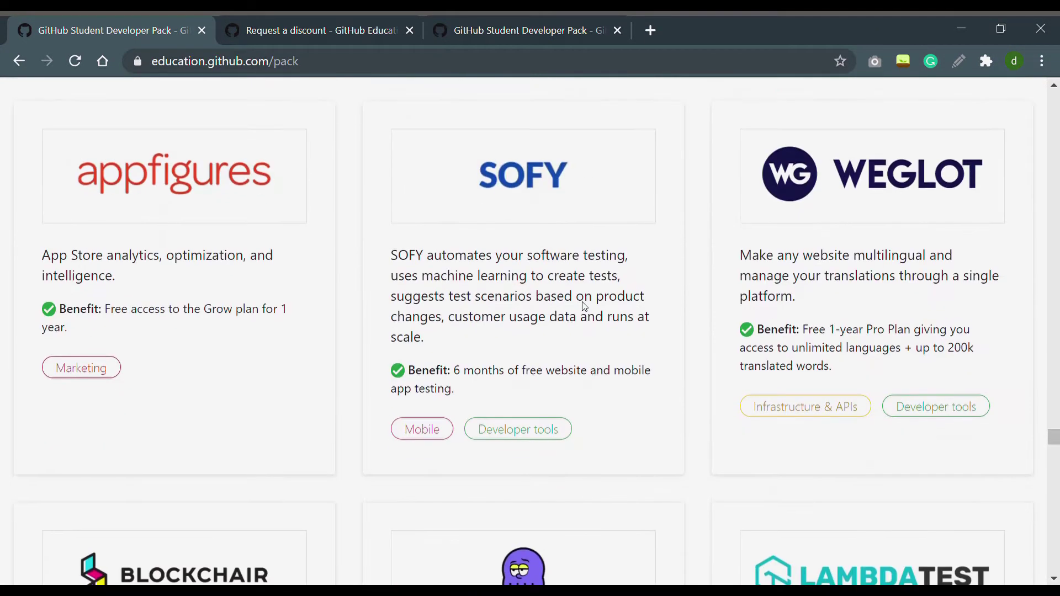
# Browse the remaining offers from Blockchair through LogDNA, down to the Get your Pack section.
pyautogui.scroll(-6, 584, 305)
pyautogui.scroll(-6, 587, 307)
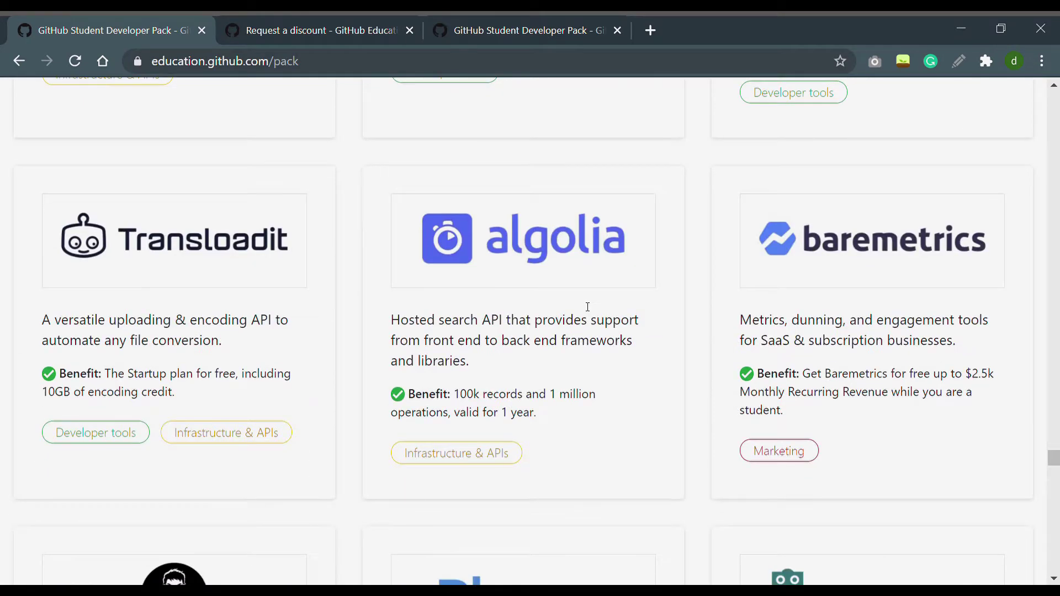
pyautogui.scroll(-6, 585, 307)
pyautogui.scroll(-12, 585, 307)
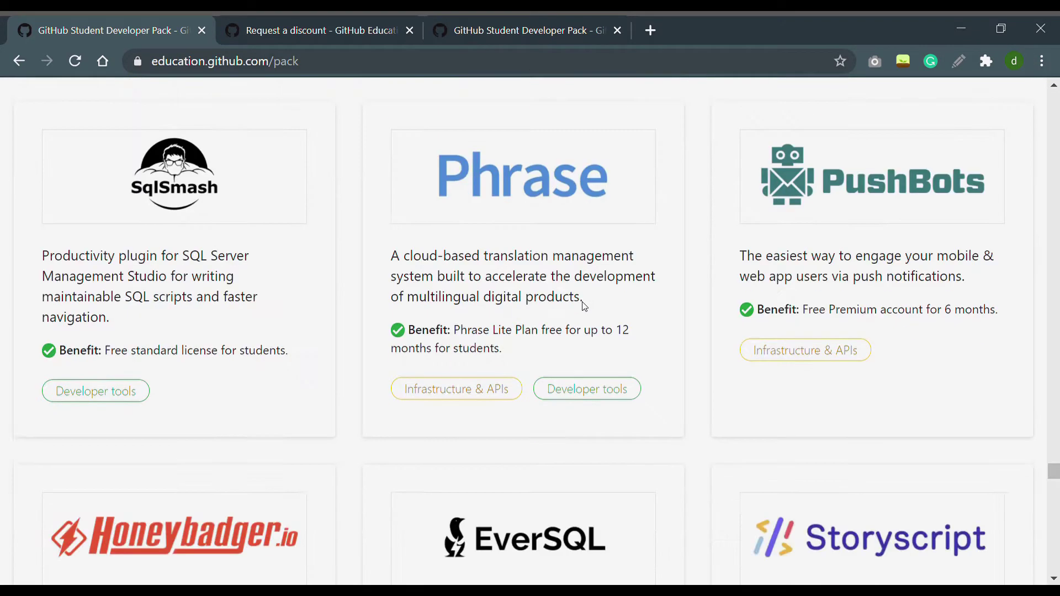
pyautogui.scroll(-15, 585, 307)
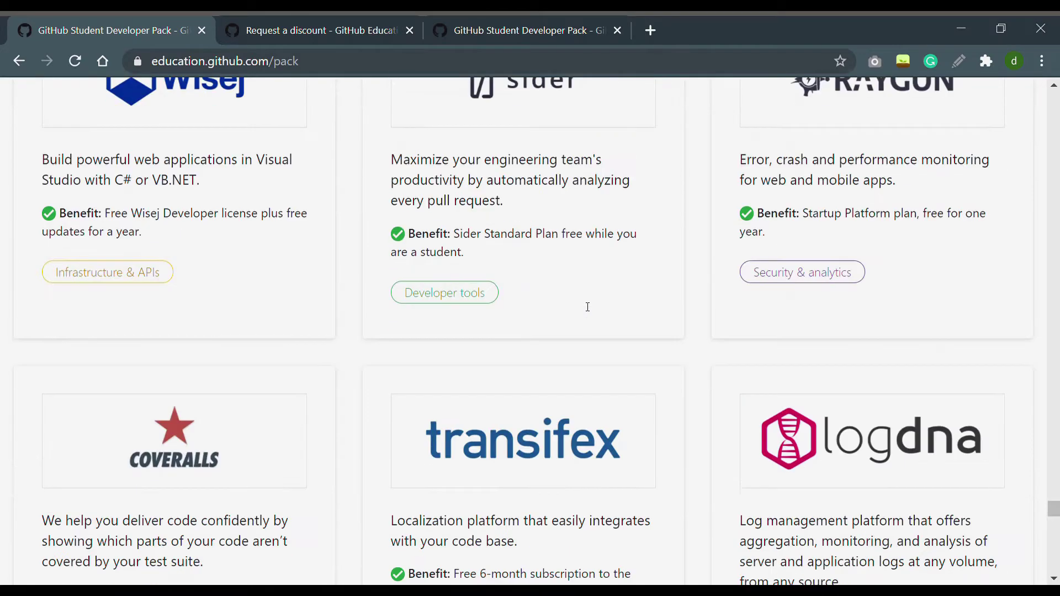
pyautogui.scroll(-7, 584, 309)
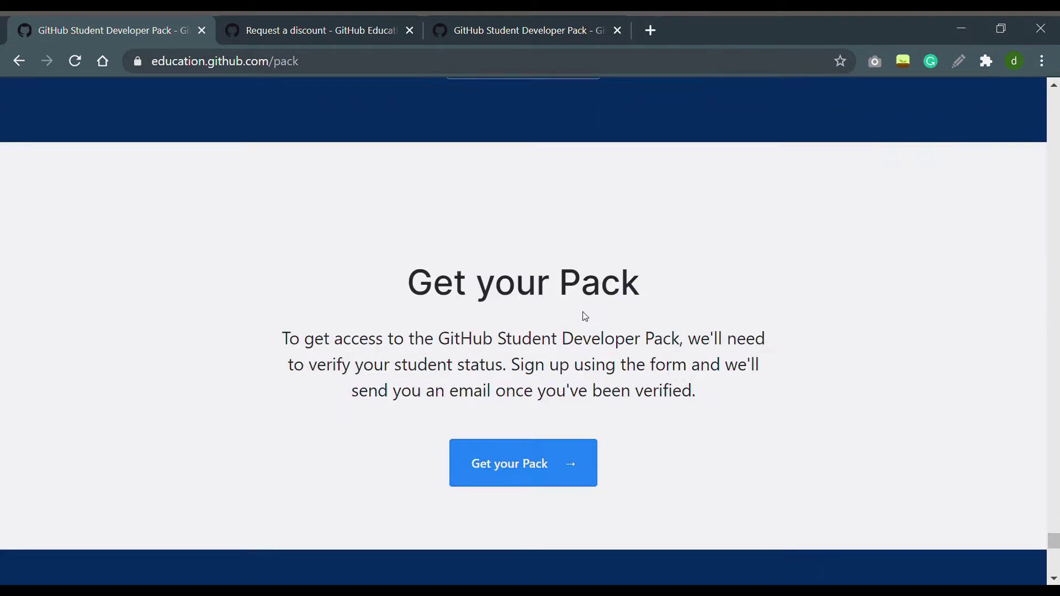
# Check the product-offering section at the page's end, then return to the GitHub Student Developer Pack introduction.
pyautogui.scroll(-8, 584, 318)
pyautogui.scroll(-5, 189, 331)
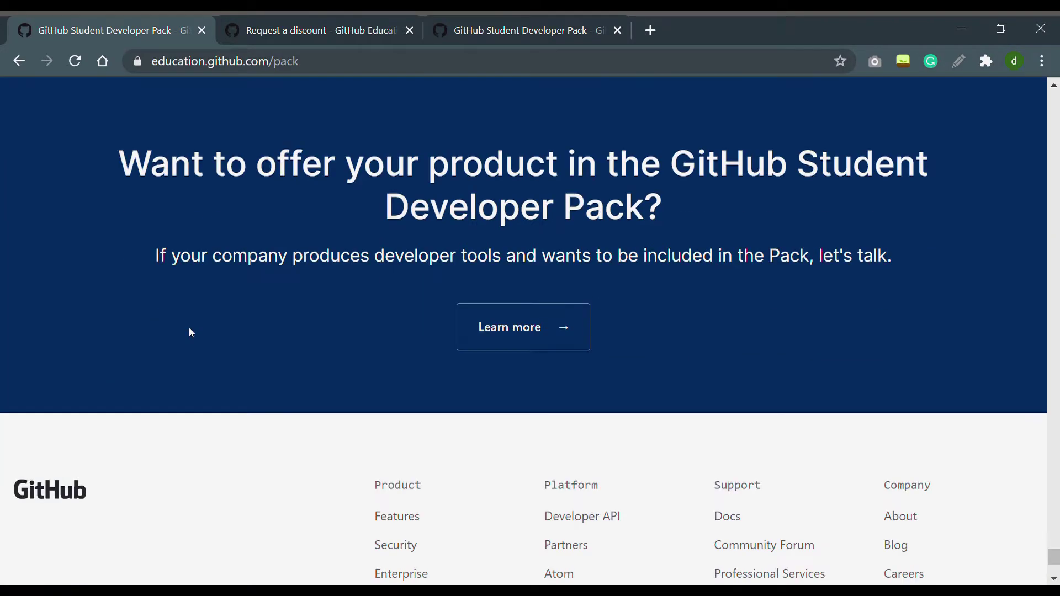
pyautogui.scroll(8, 473, 486)
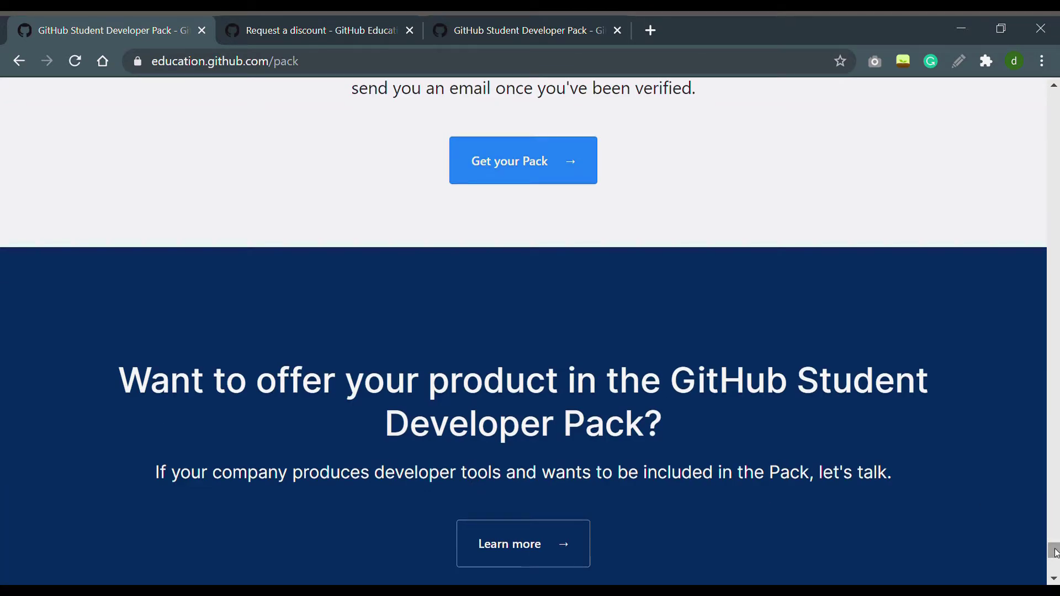
pyautogui.moveTo(1054, 552); pyautogui.dragTo(1056, 91)
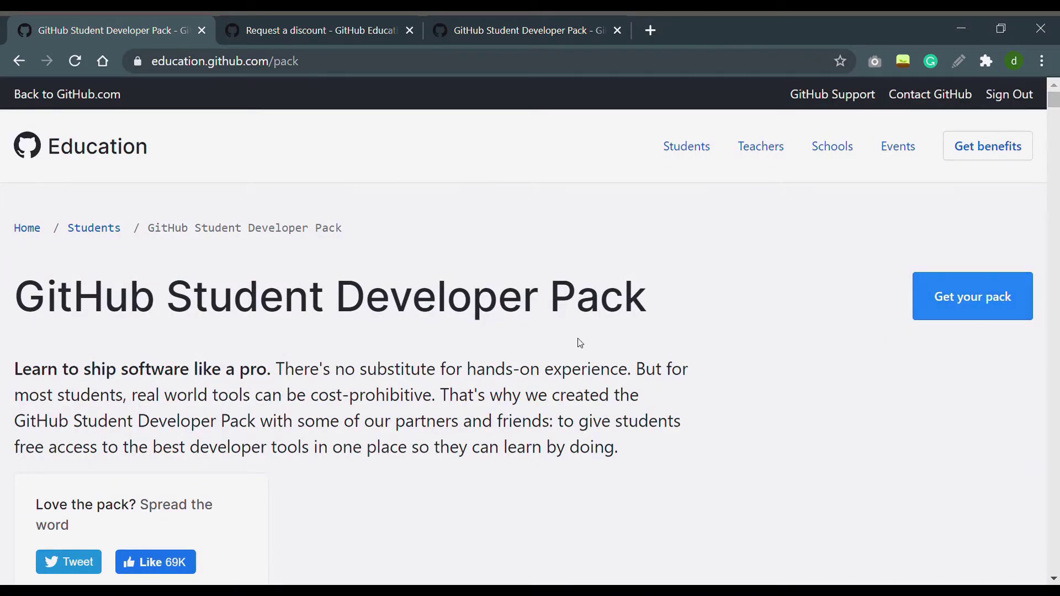
pyautogui.scroll(-2, 597, 331)
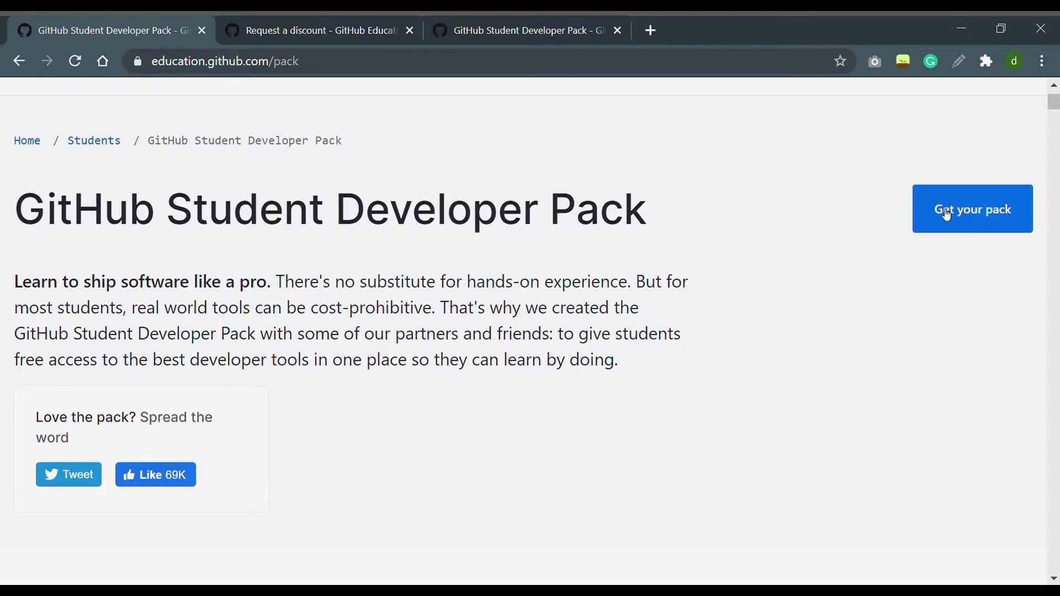
# Switch between the pack page and the student benefits application, highlighting the "Get your GitHub student benefits" heading.
pyautogui.click(319, 16)
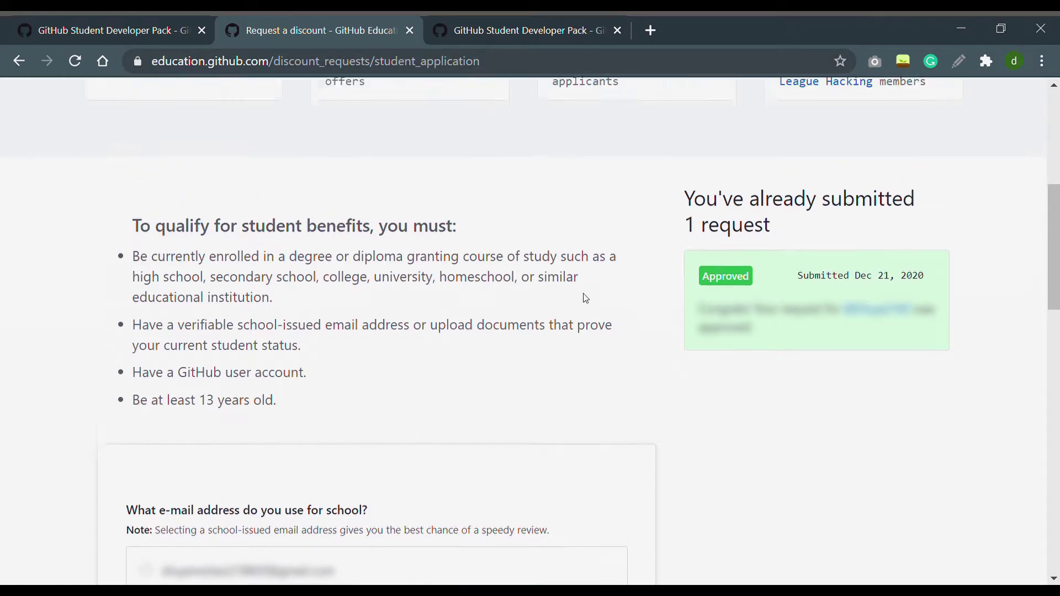
pyautogui.scroll(7, 585, 298)
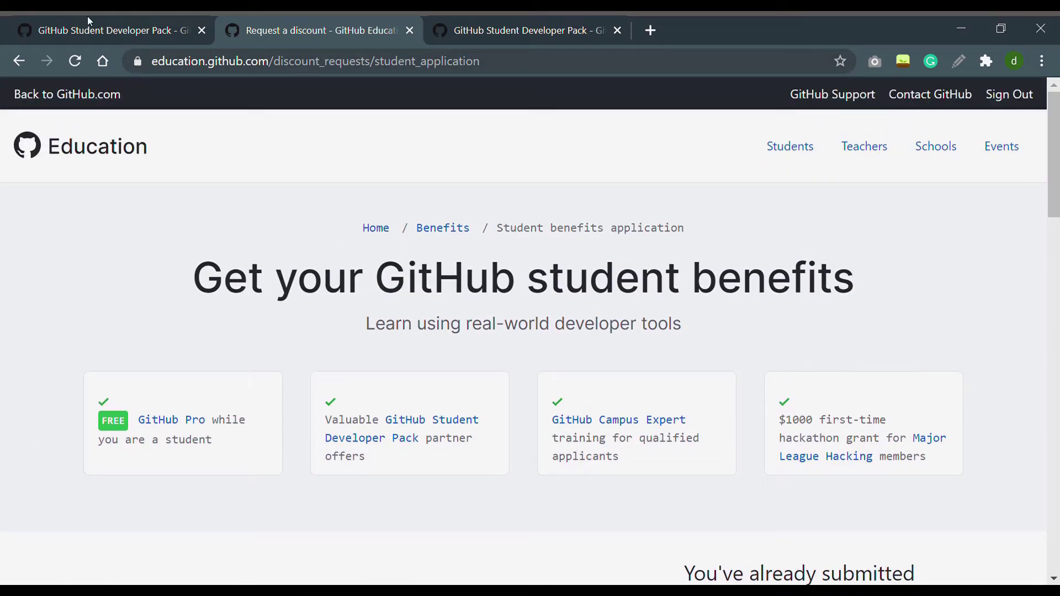
pyautogui.click(82, 20)
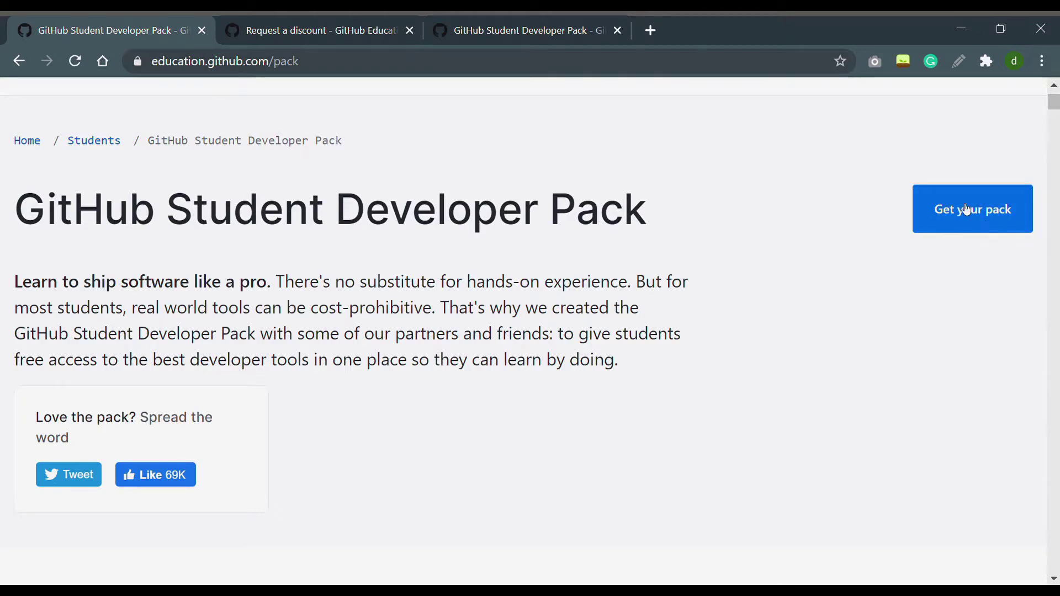
pyautogui.click(267, 22)
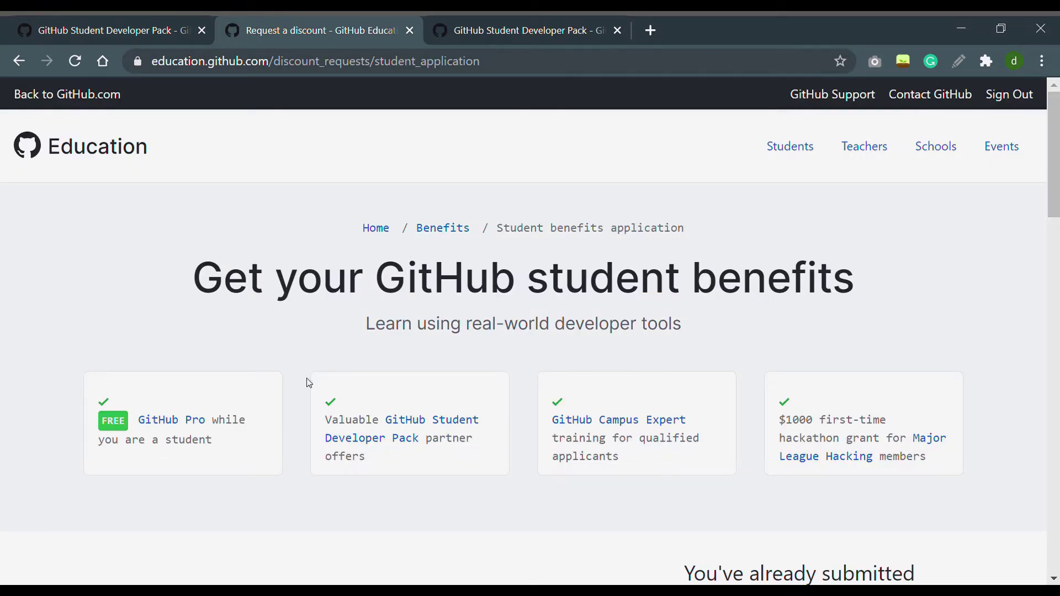
pyautogui.scroll(-2, 294, 367)
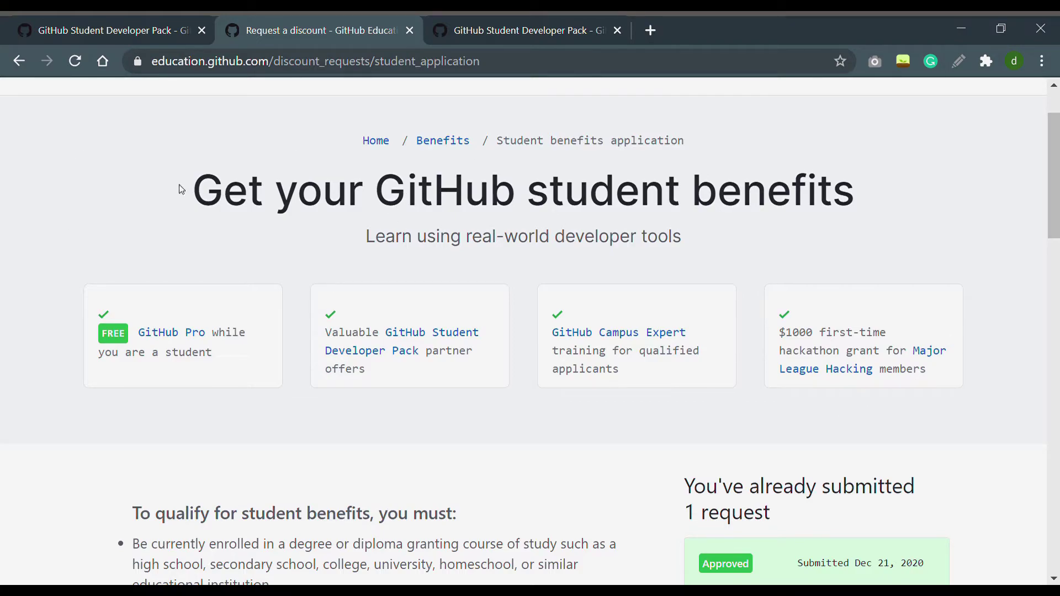
pyautogui.moveTo(179, 190); pyautogui.dragTo(917, 189)
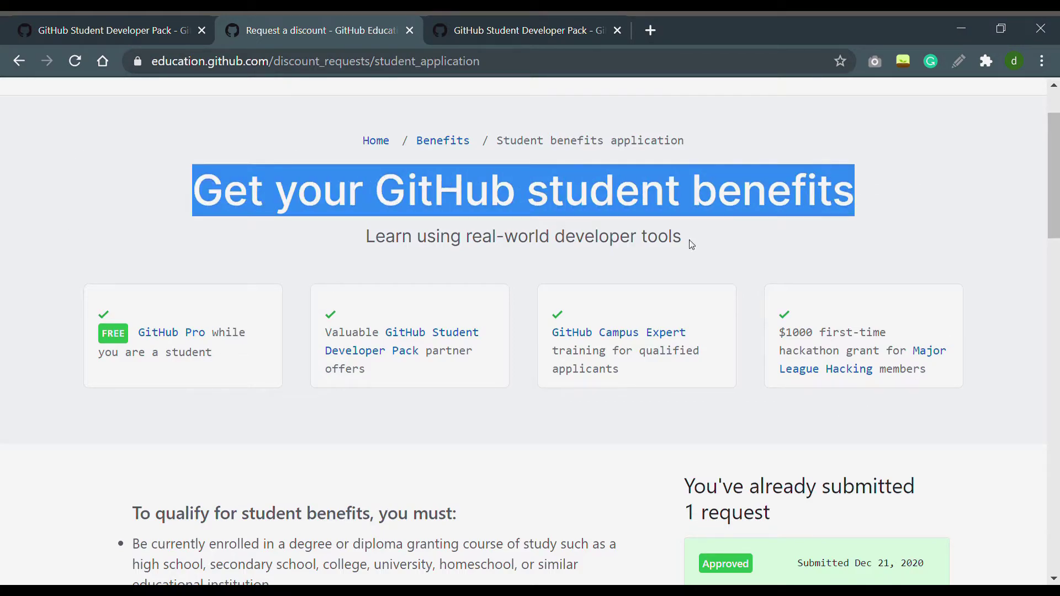
# Review the student benefit qualifications, highlighting the degree or diploma enrolment, school-issued email and proof-of-student-status document requirements.
pyautogui.scroll(-5, 186, 193)
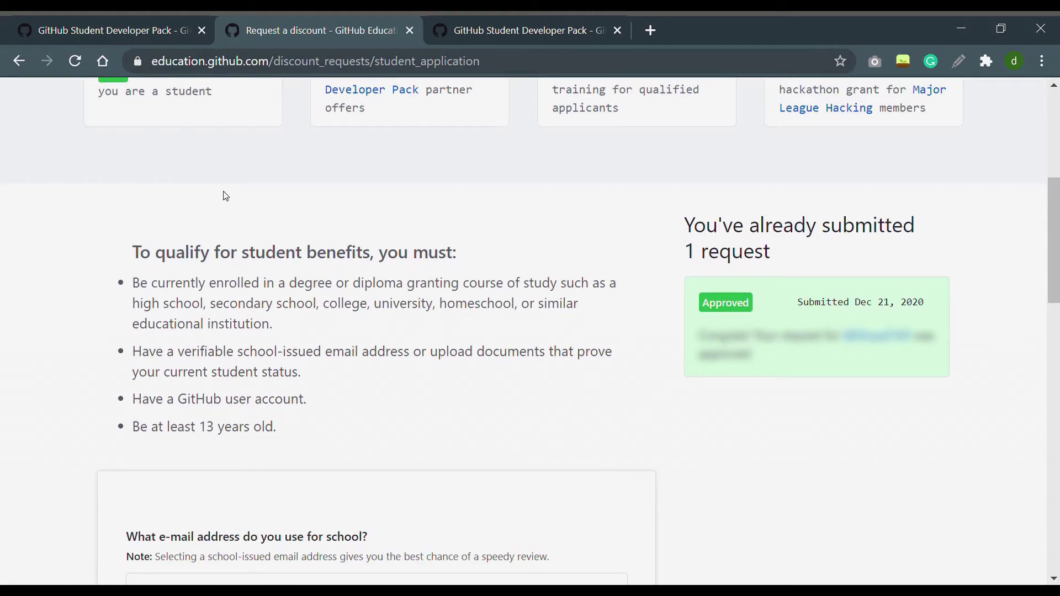
pyautogui.scroll(-2, 379, 246)
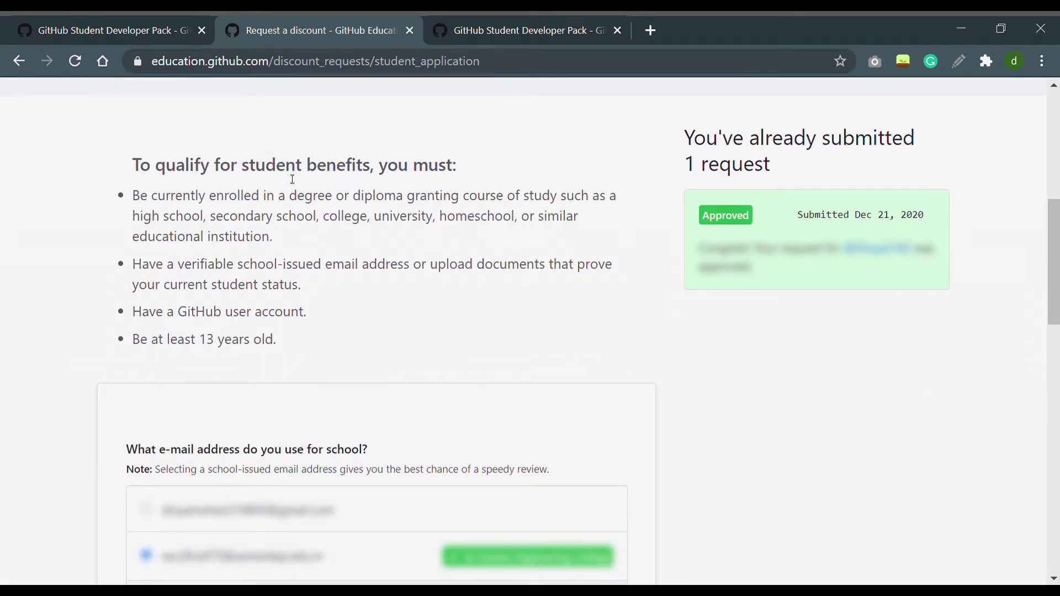
pyautogui.moveTo(160, 205); pyautogui.dragTo(404, 206)
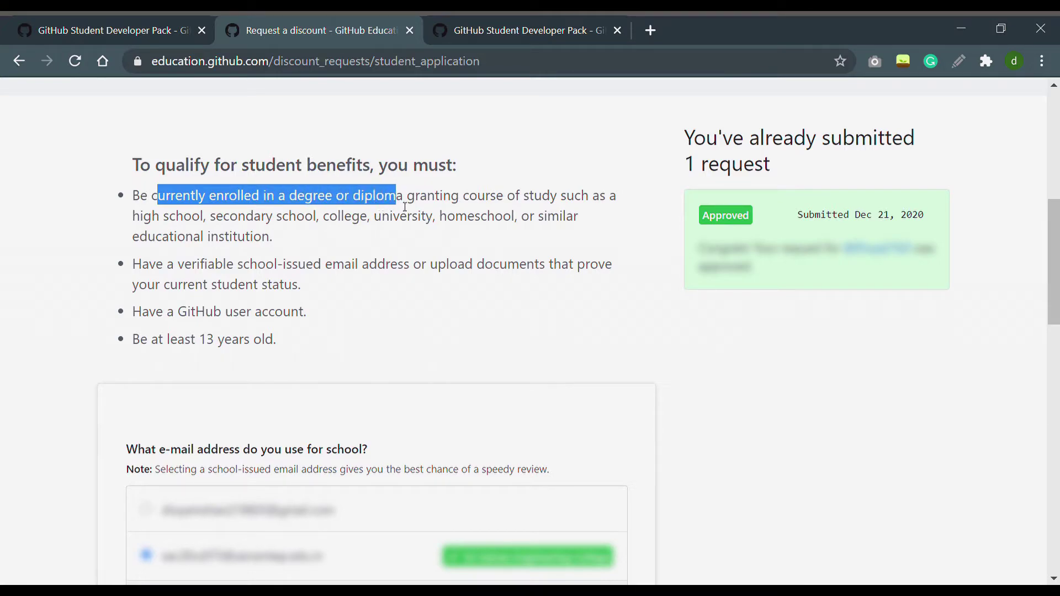
pyautogui.click(354, 248)
pyautogui.moveTo(174, 268); pyautogui.dragTo(412, 268)
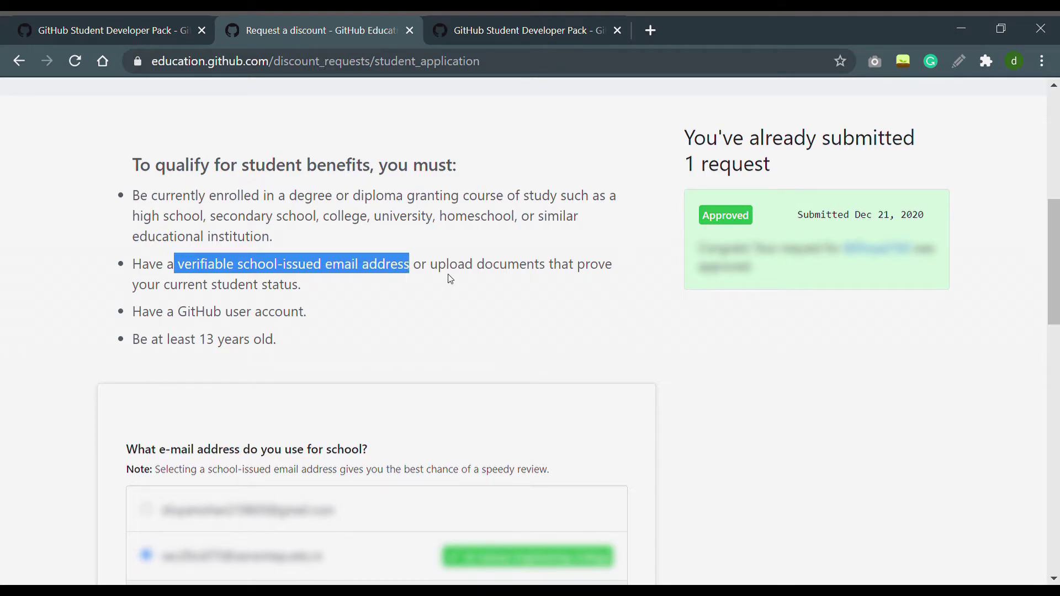
pyautogui.moveTo(430, 269); pyautogui.dragTo(616, 273)
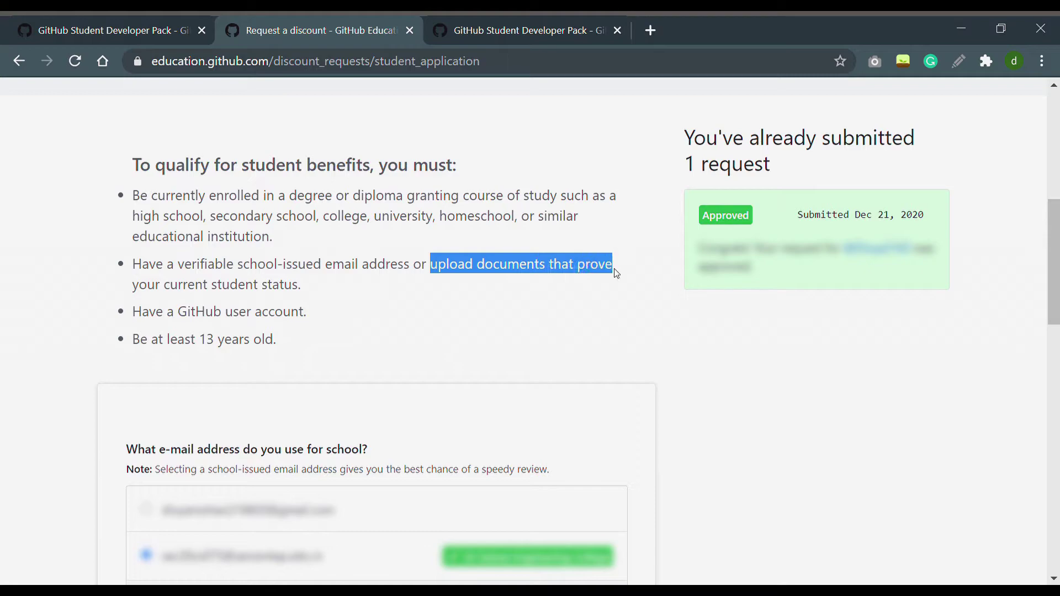
pyautogui.moveTo(128, 296); pyautogui.dragTo(315, 292)
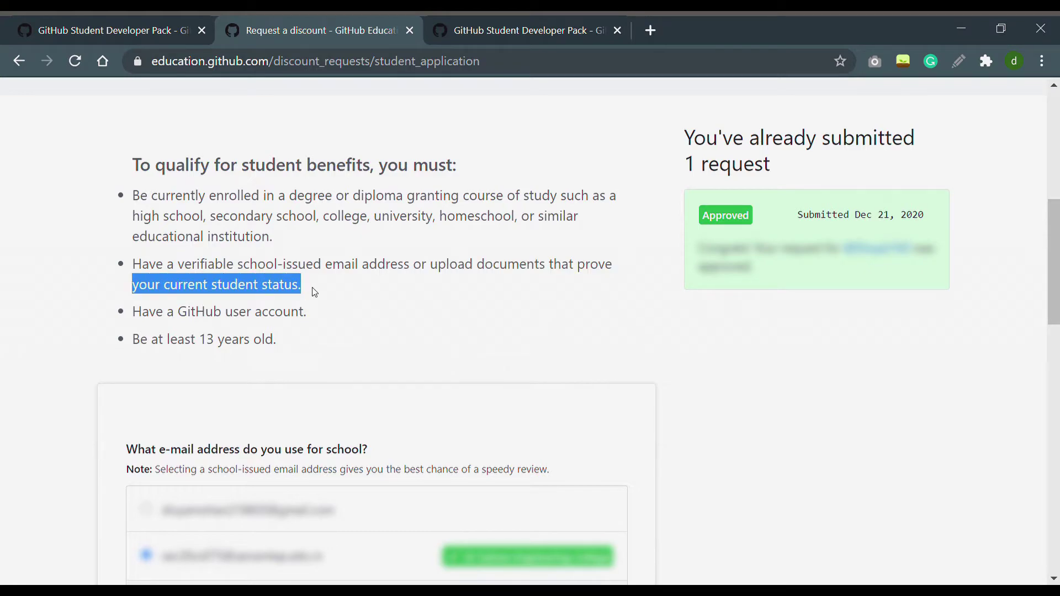
# Highlight the GitHub user account and "13 years old" requirements, then clear the highlight.
pyautogui.moveTo(175, 318); pyautogui.dragTo(314, 316)
pyautogui.moveTo(201, 347); pyautogui.dragTo(283, 344)
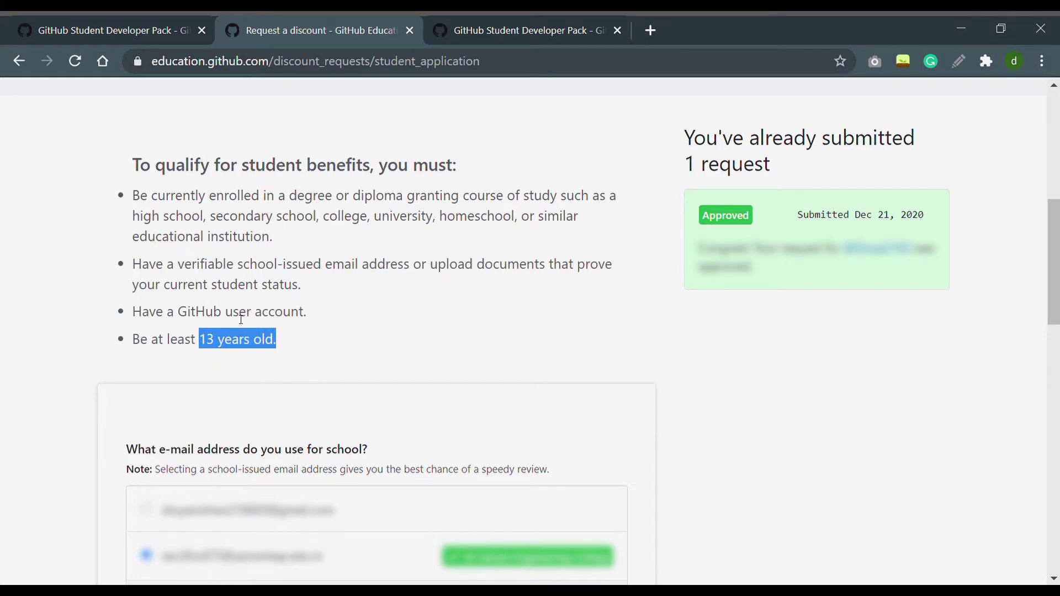
pyautogui.click(308, 342)
pyautogui.moveTo(196, 342); pyautogui.dragTo(323, 345)
pyautogui.scroll(-3, 327, 306)
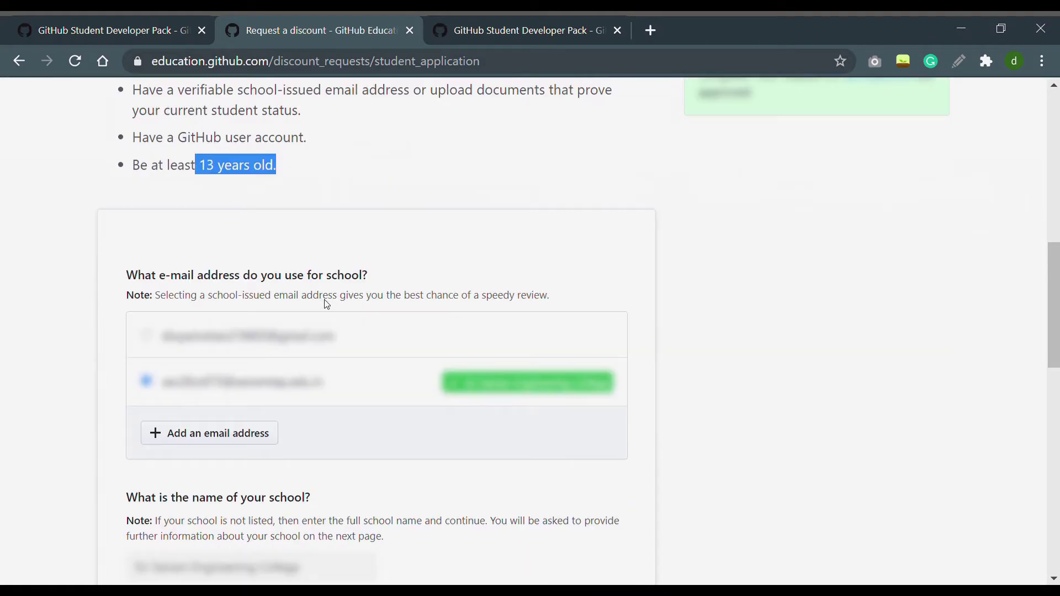
pyautogui.click(281, 171)
# Review the application's school e-mail question, highlighting its title and the note about school-issued addresses, then clear the highlight.
pyautogui.scroll(-6, 275, 301)
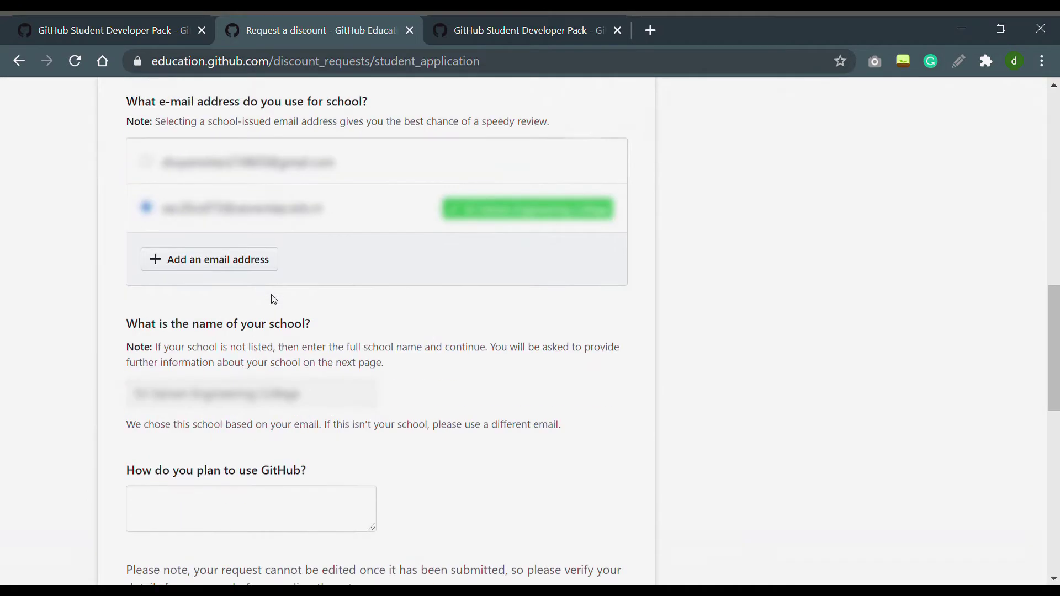
pyautogui.scroll(3, 270, 299)
pyautogui.scroll(5, 270, 300)
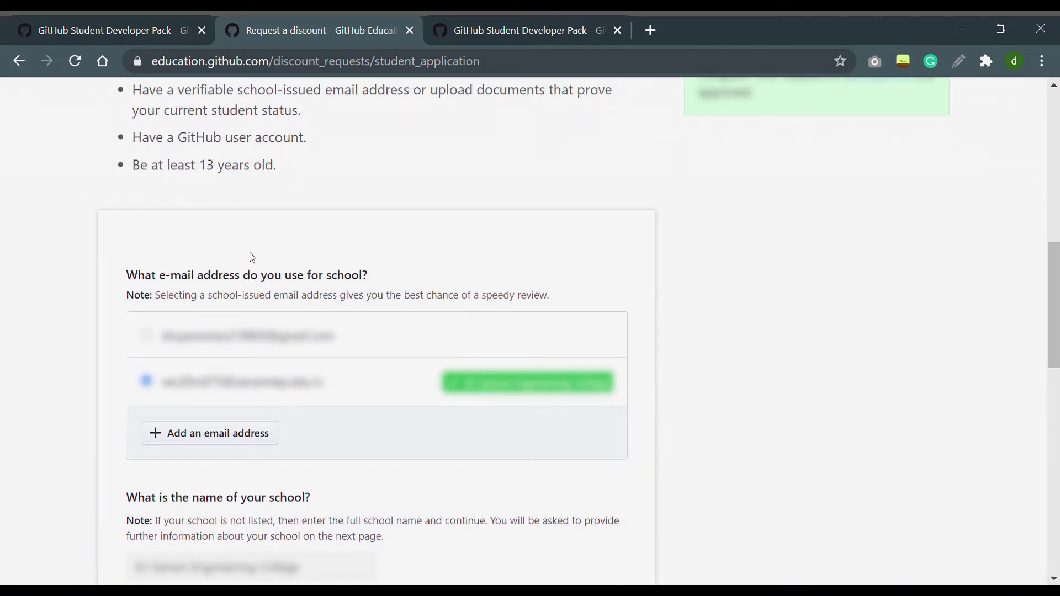
pyautogui.moveTo(125, 276); pyautogui.dragTo(383, 281)
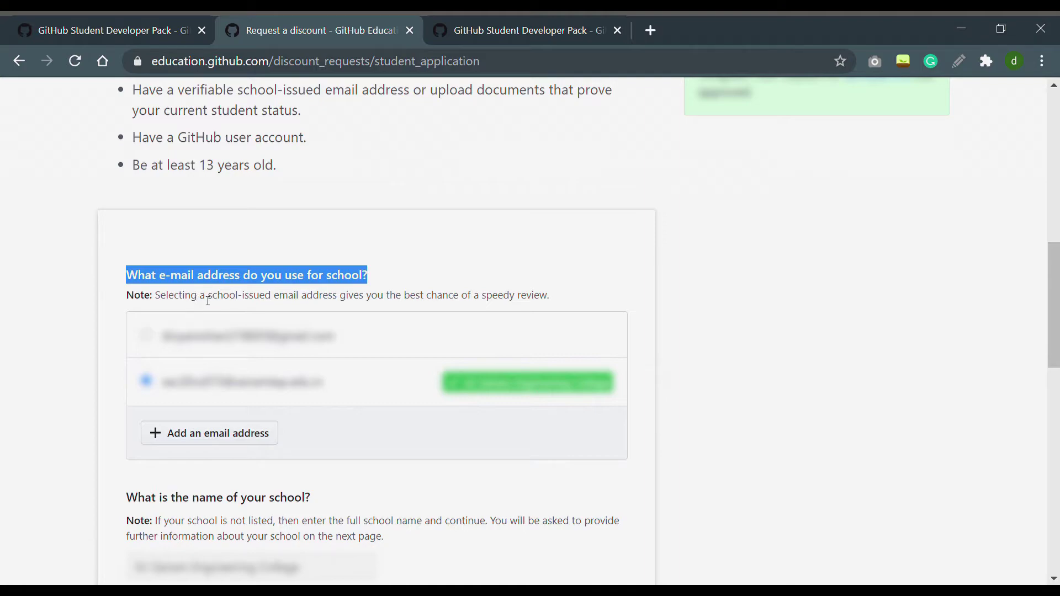
pyautogui.moveTo(215, 300); pyautogui.dragTo(552, 305)
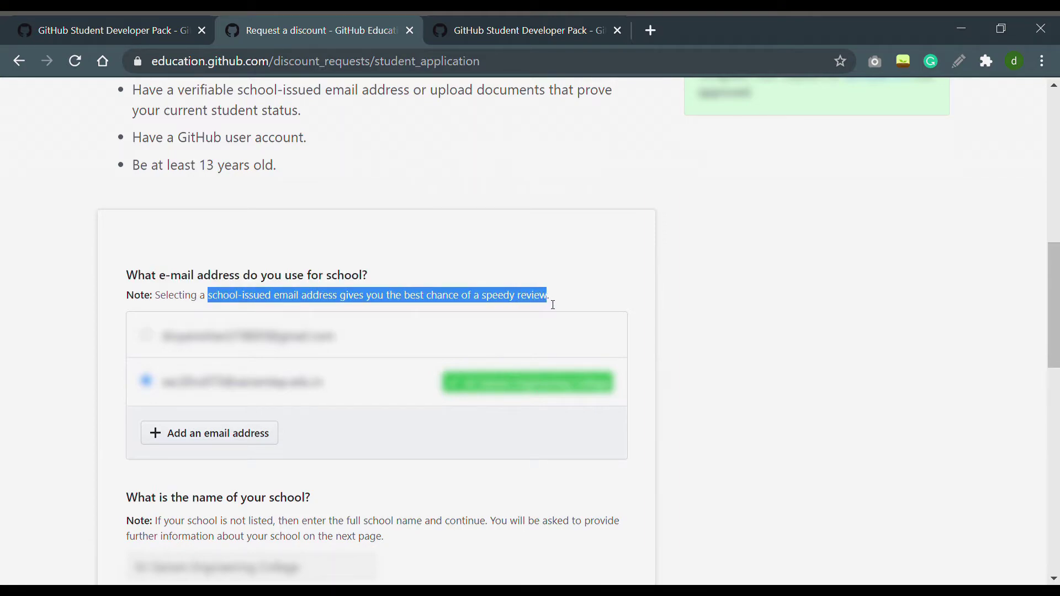
pyautogui.click(507, 269)
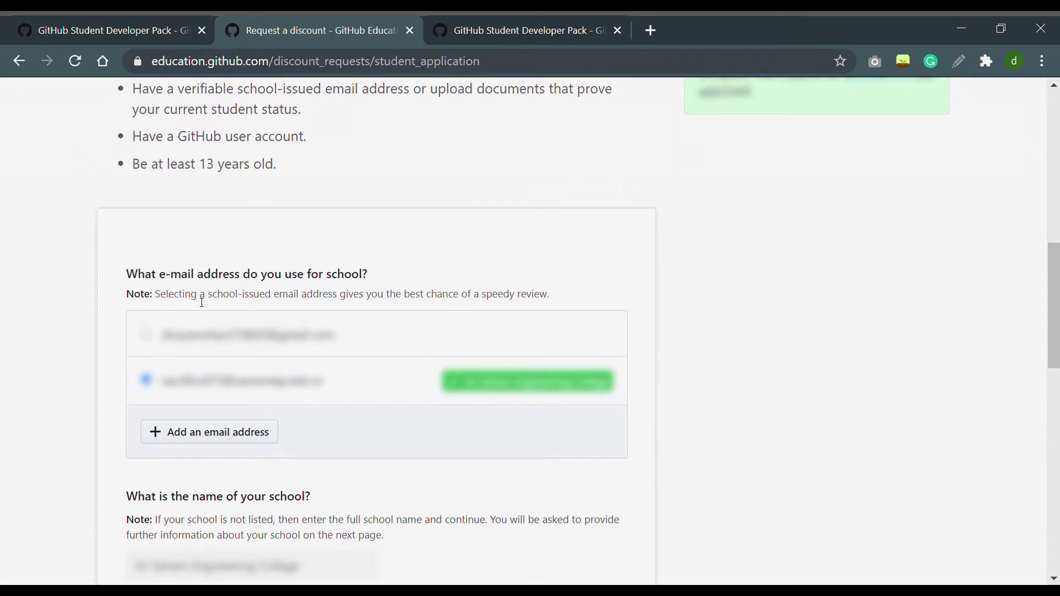
# Move on to the rest of the application form and highlight the "What is the name of your school?" question.
pyautogui.scroll(-2, 201, 302)
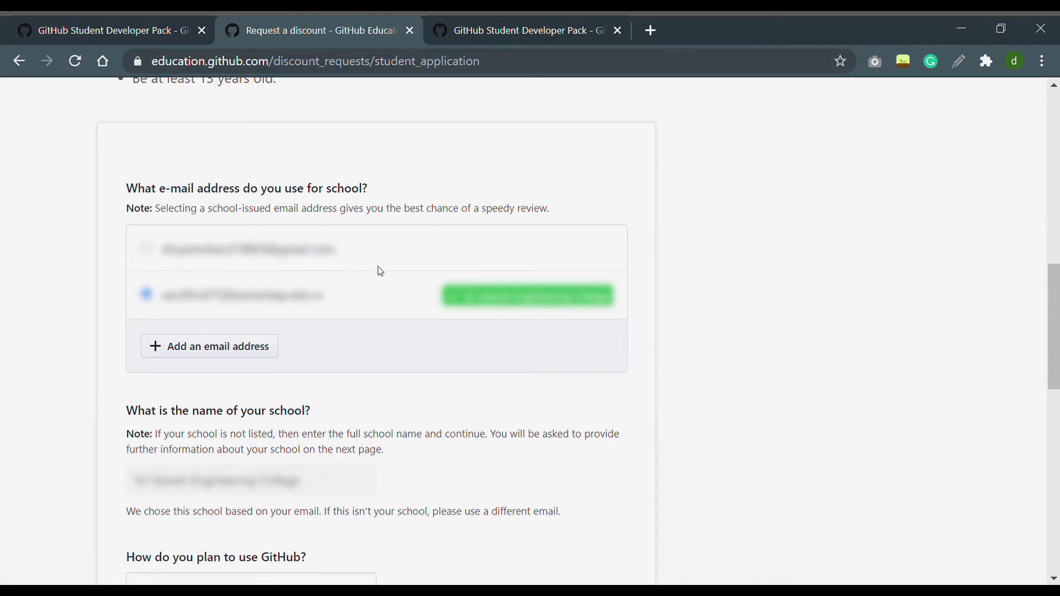
pyautogui.scroll(-3, 345, 334)
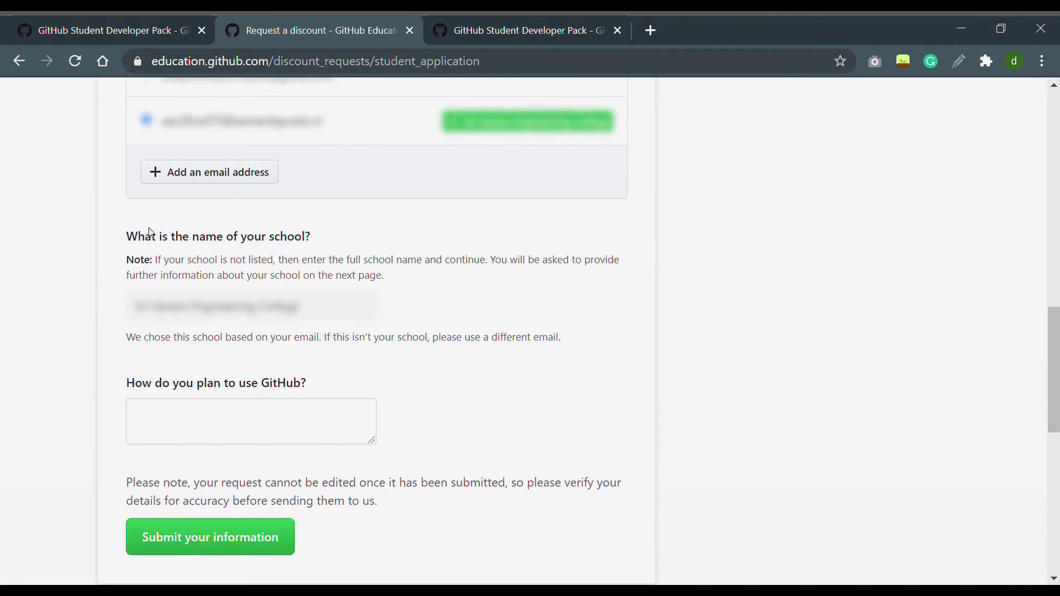
pyautogui.moveTo(129, 239); pyautogui.dragTo(327, 242)
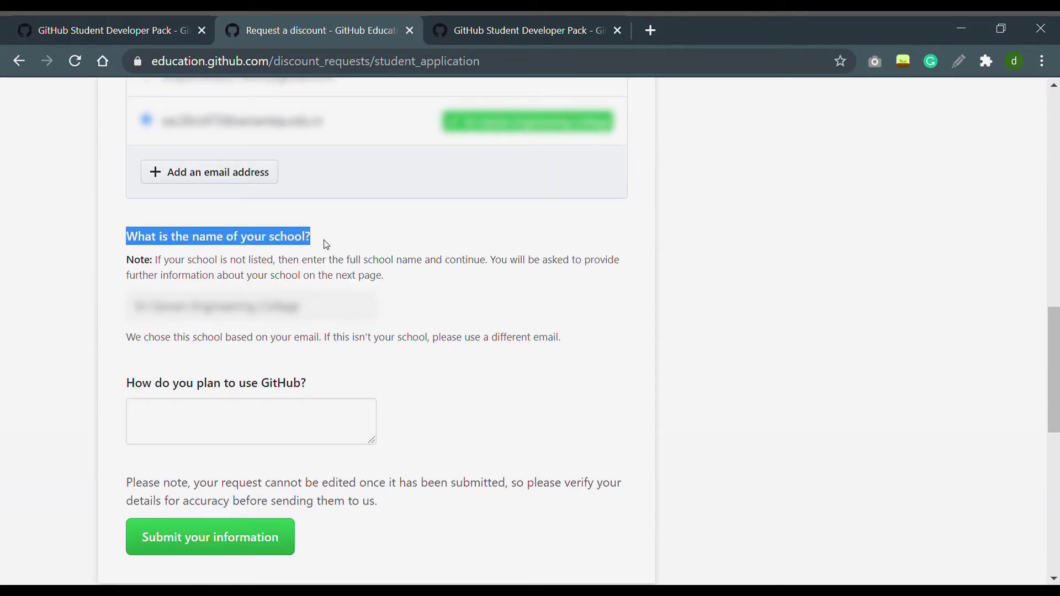
# Clear the school-name highlight, recheck the school e-mail choice, and highlight the "How do you plan to use GitHub?" question.
pyautogui.click(371, 245)
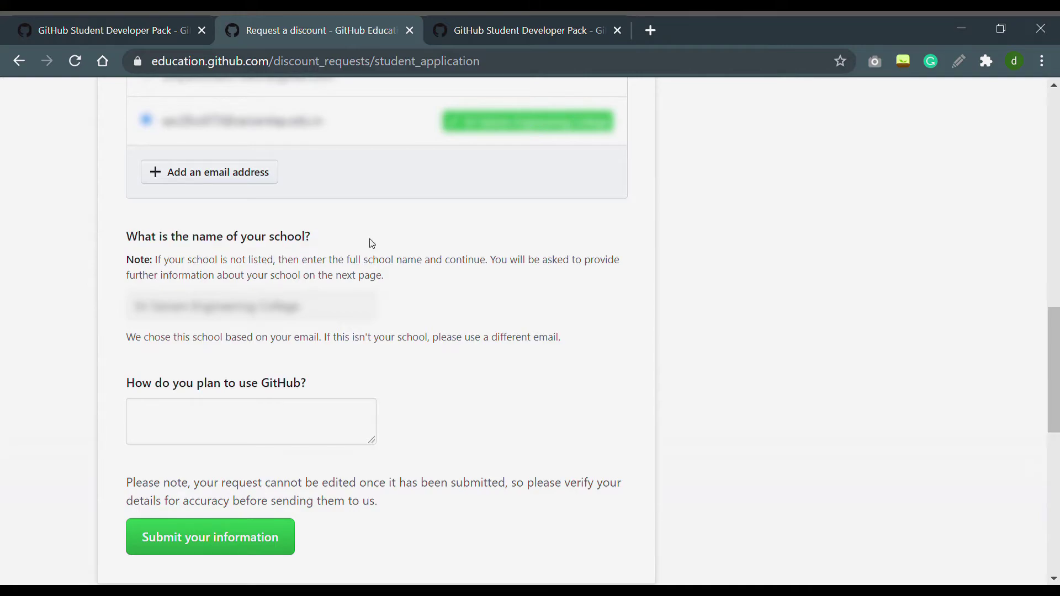
pyautogui.scroll(2, 397, 208)
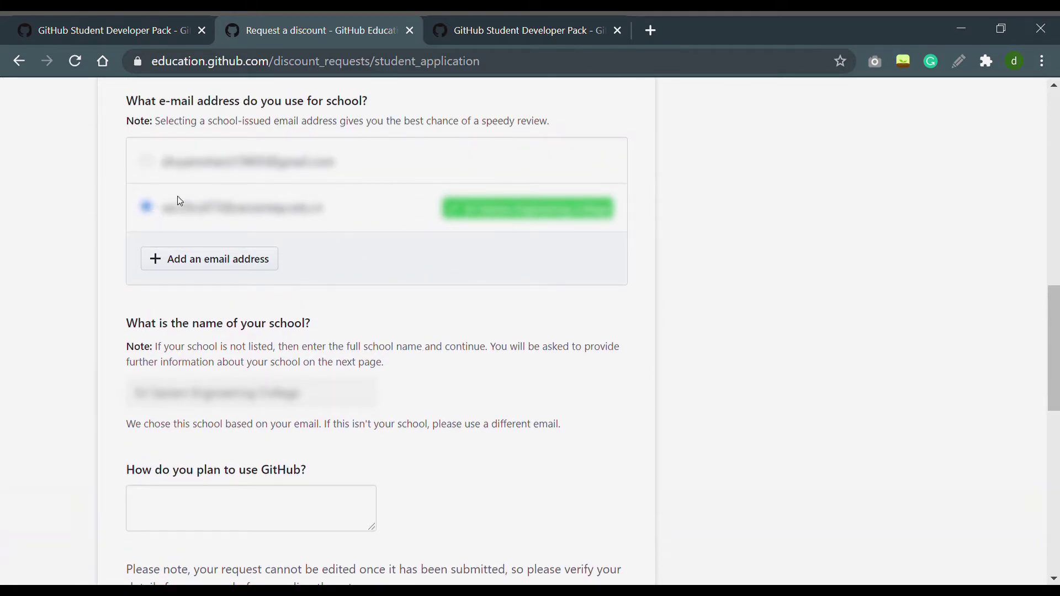
pyautogui.scroll(-2, 239, 370)
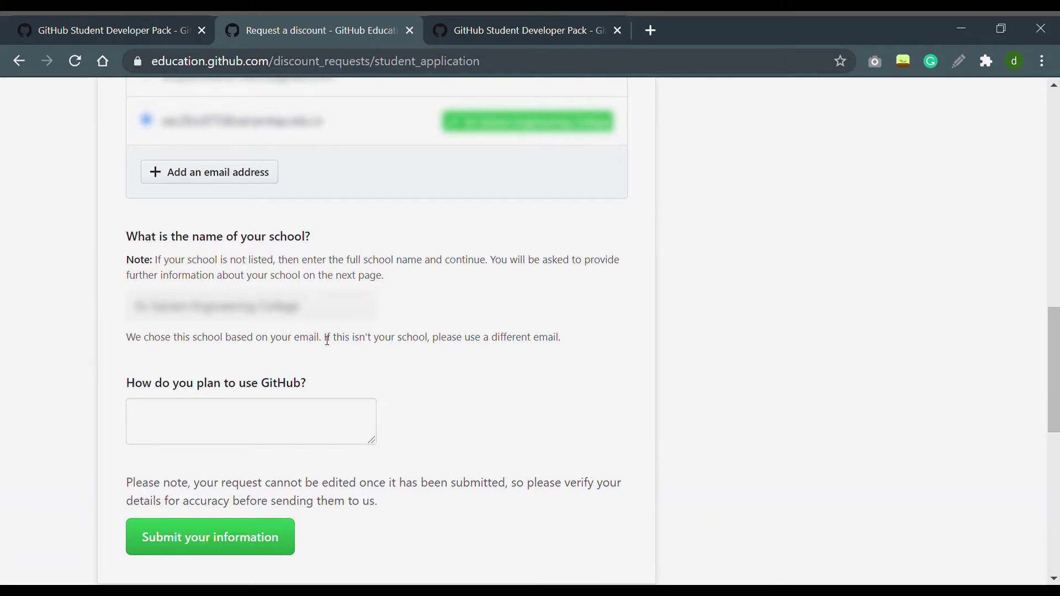
pyautogui.scroll(-2, 318, 335)
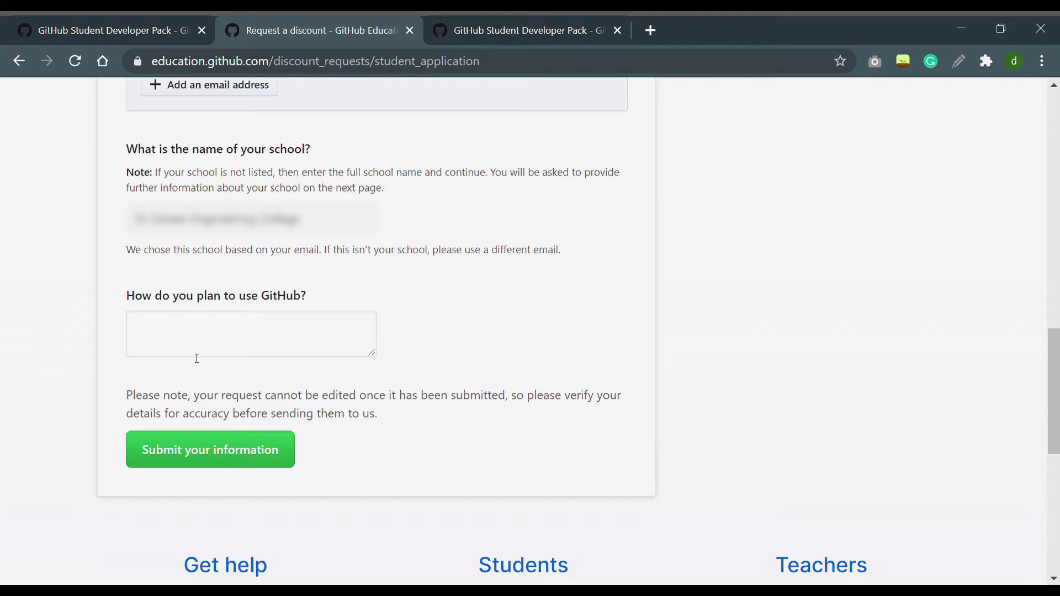
pyautogui.click(172, 334)
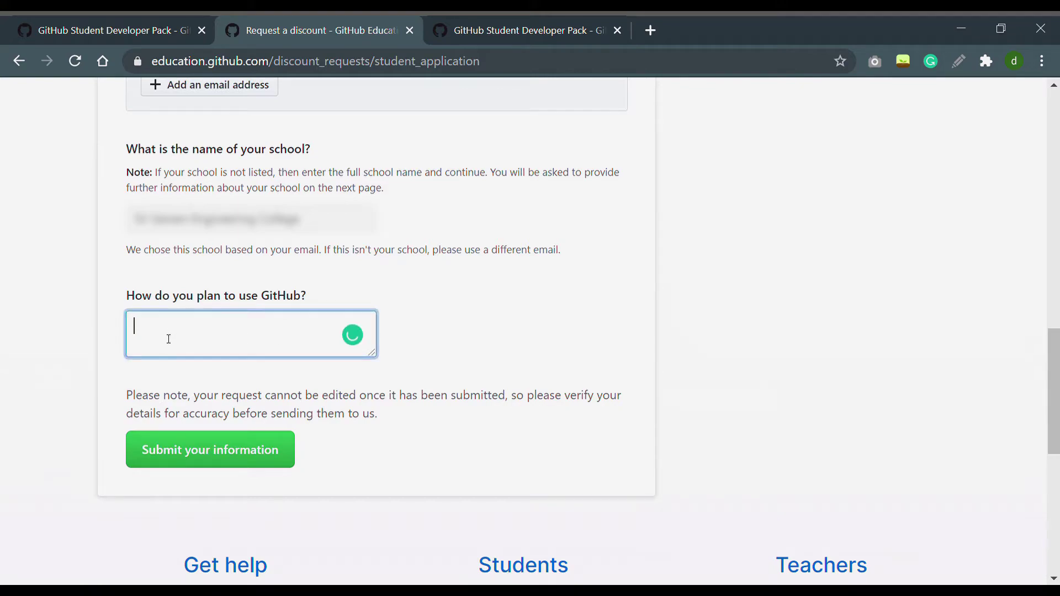
pyautogui.doubleClick(133, 299)
pyautogui.moveTo(176, 303); pyautogui.dragTo(308, 314)
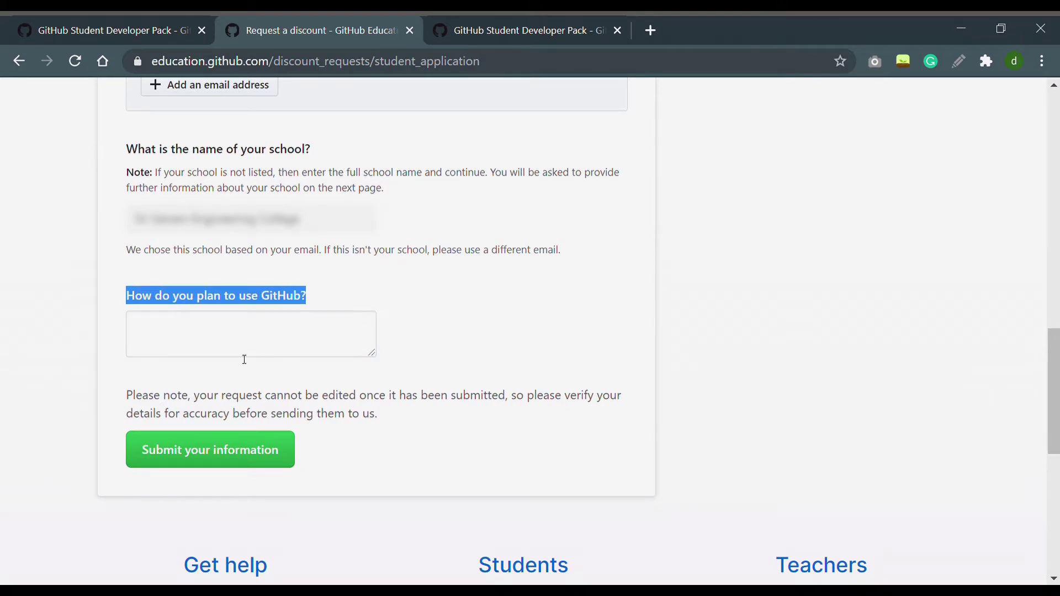
# Highlight the note that a request cannot be edited once submitted, clear it, and recheck the form from the e-mail question to its submission area.
pyautogui.scroll(-2, 248, 320)
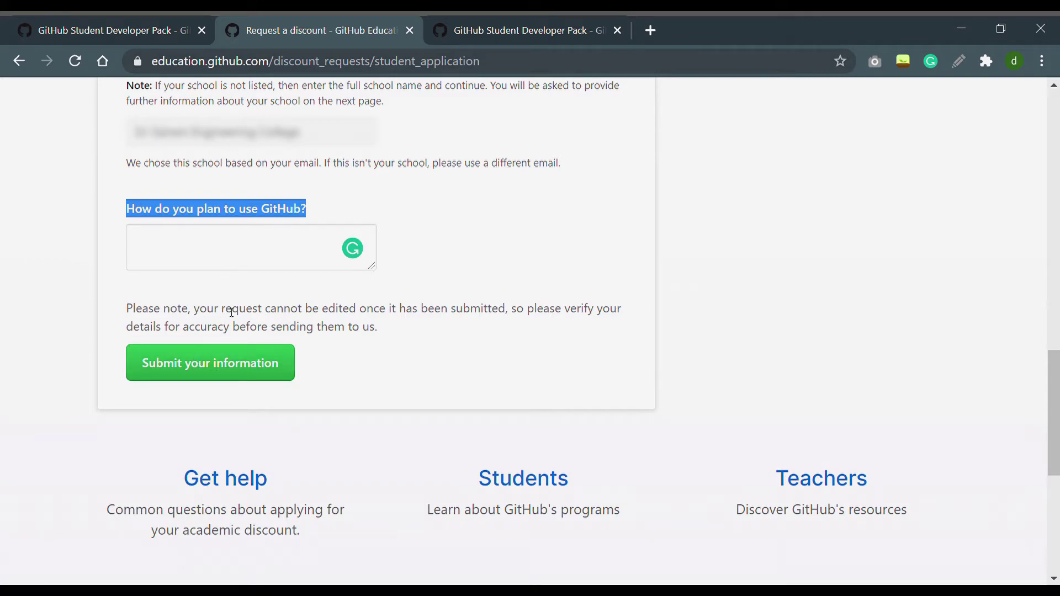
pyautogui.moveTo(301, 310); pyautogui.dragTo(511, 312)
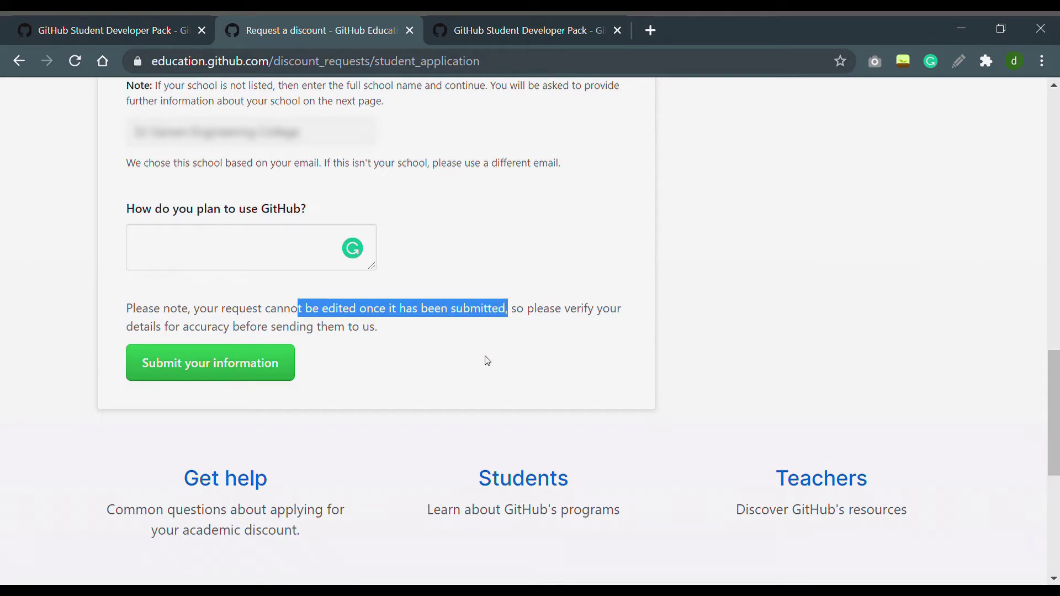
pyautogui.click(483, 298)
pyautogui.scroll(5, 381, 292)
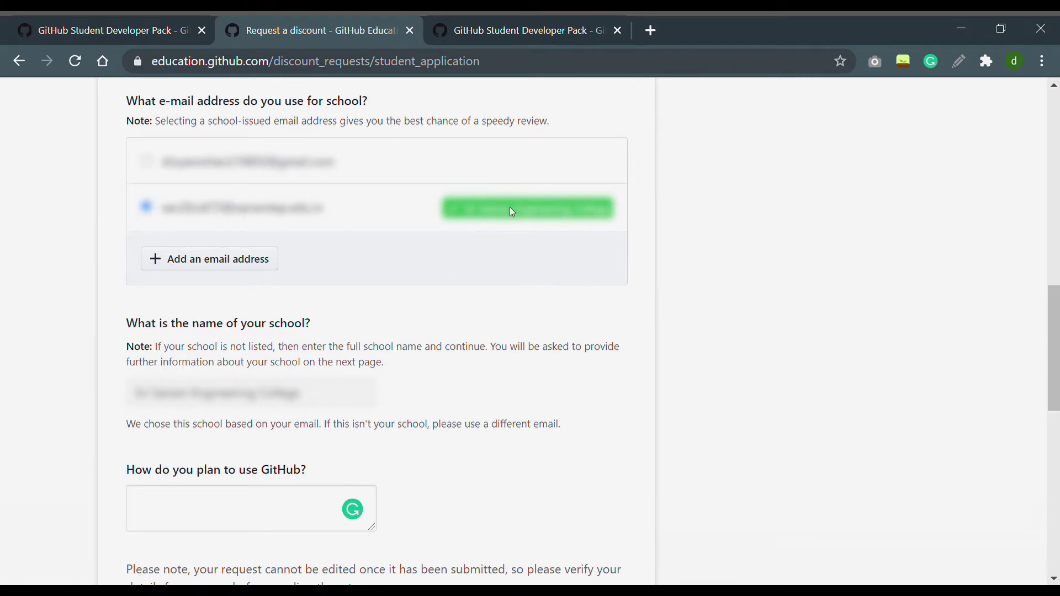
pyautogui.scroll(-6, 272, 243)
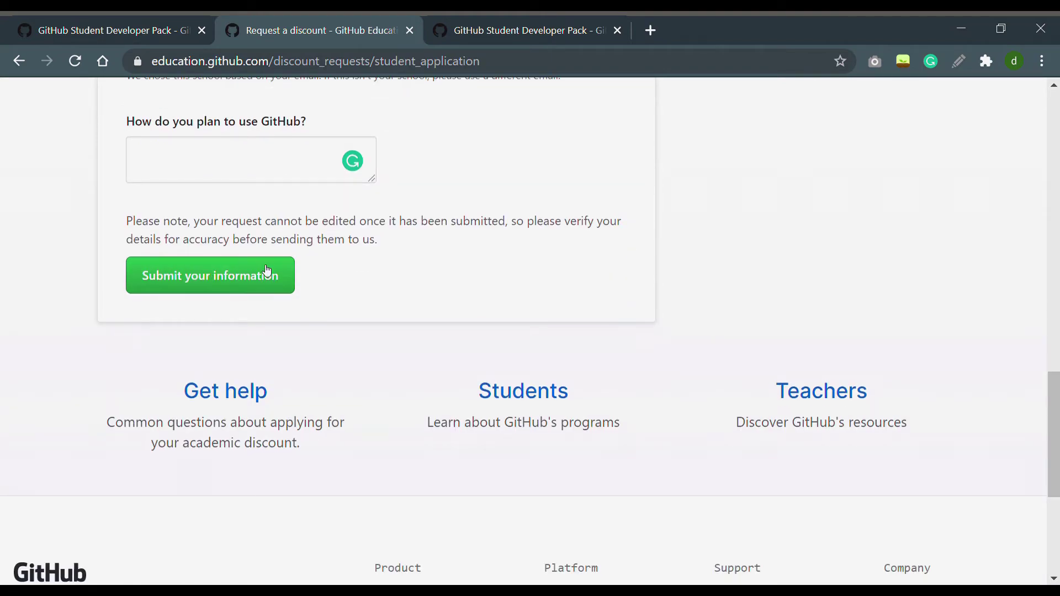
pyautogui.scroll(2, 692, 270)
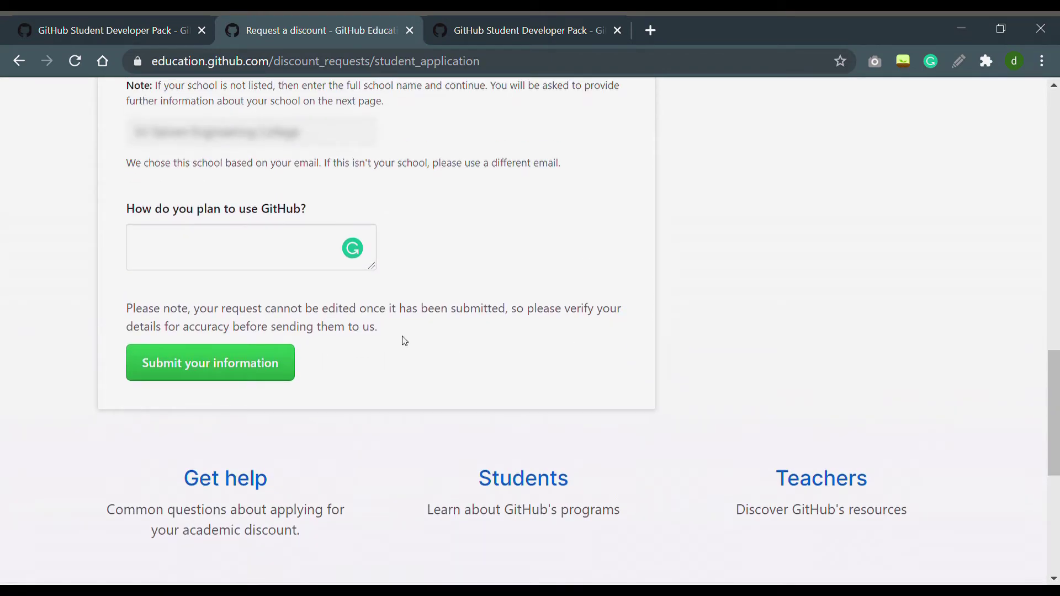
# Return to the submitted-request section, highlight "You've already submitted 1 request" and the request's approval status, then clear the highlights.
pyautogui.scroll(15, 458, 245)
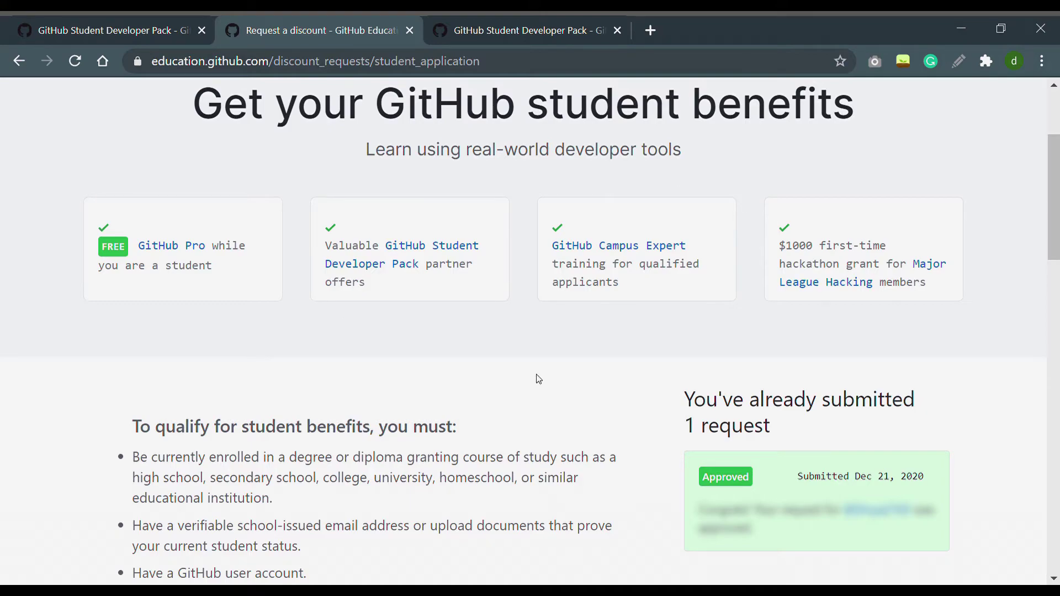
pyautogui.scroll(-2, 540, 379)
pyautogui.scroll(-2, 553, 374)
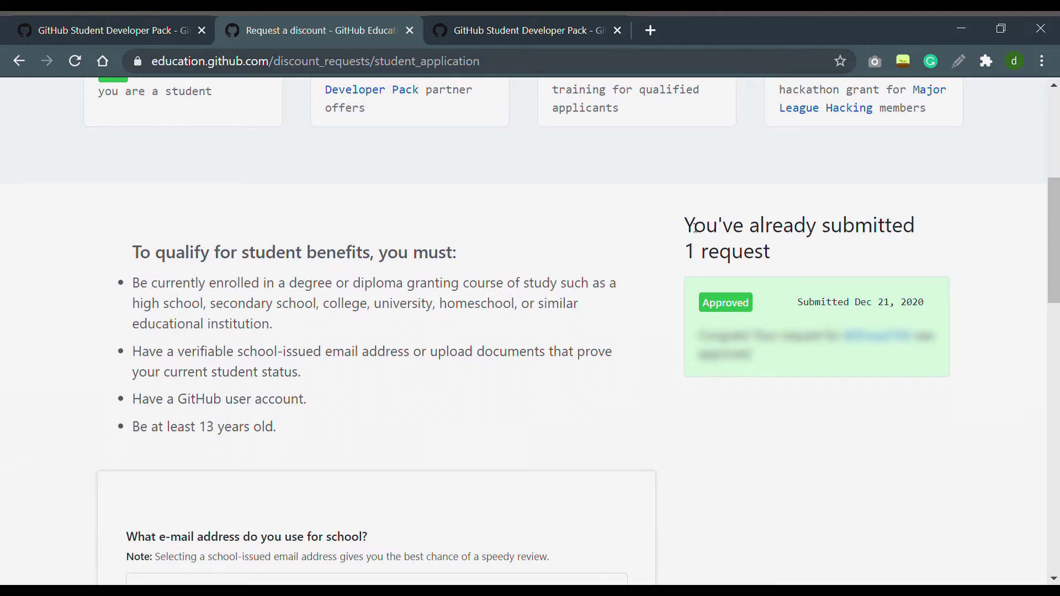
pyautogui.moveTo(694, 229); pyautogui.dragTo(908, 246)
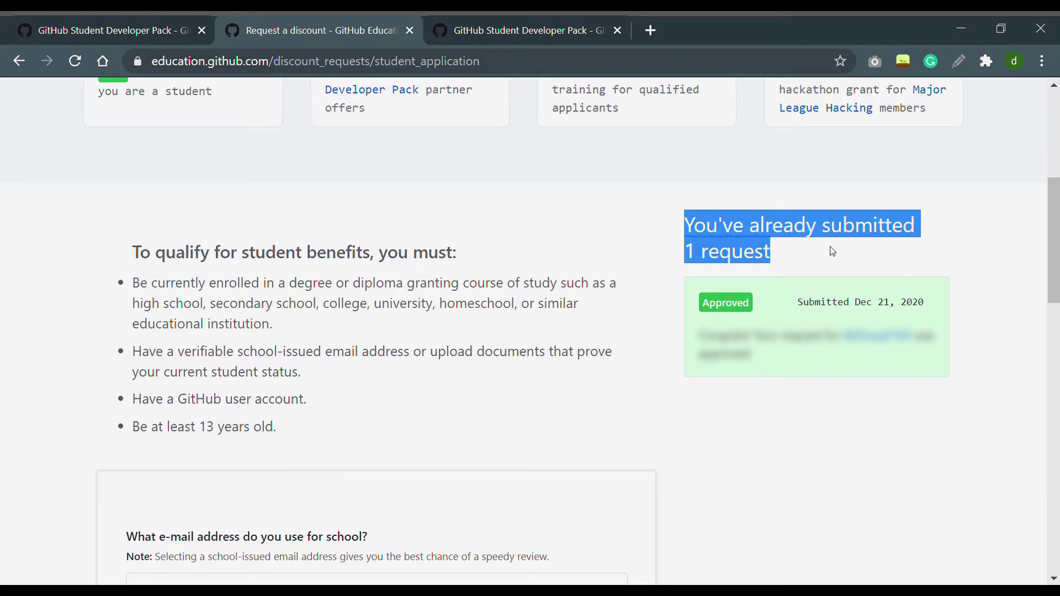
pyautogui.click(637, 233)
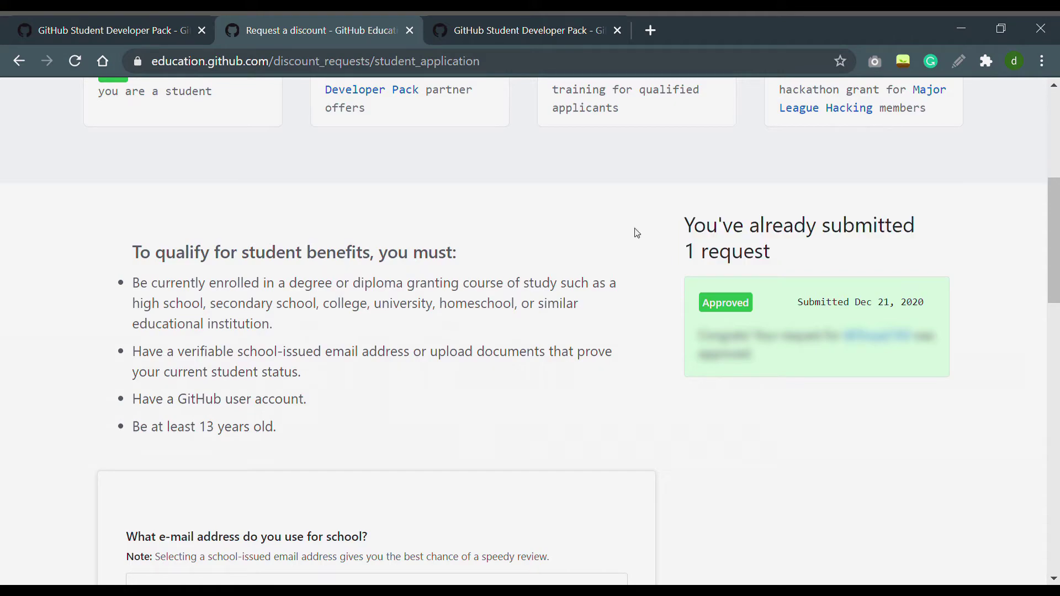
pyautogui.scroll(-2, 795, 269)
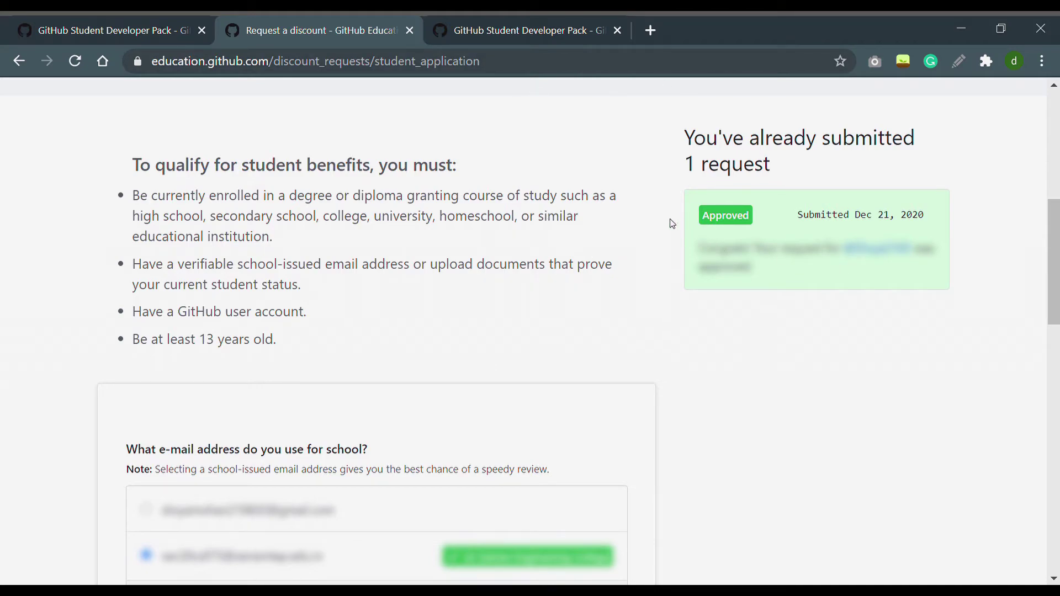
pyautogui.moveTo(751, 221); pyautogui.dragTo(705, 227)
pyautogui.click(671, 238)
# Switch to the Student Developer Pack offers page and browse the offers from the beginning through the Frontend Masters, Heroku and Unity row.
pyautogui.click(554, 30)
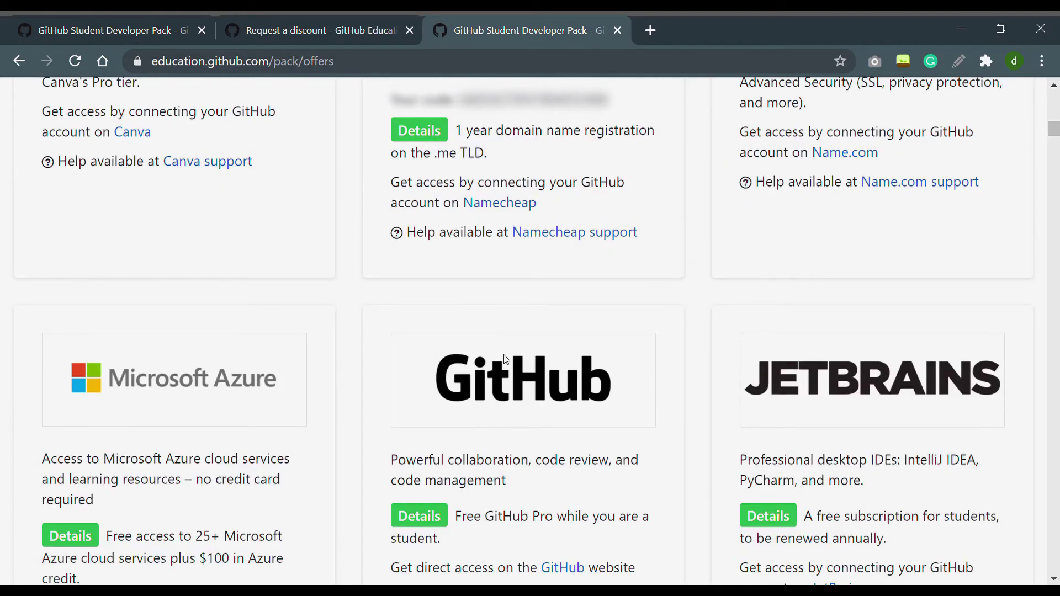
pyautogui.scroll(10, 506, 360)
pyautogui.scroll(5, 506, 359)
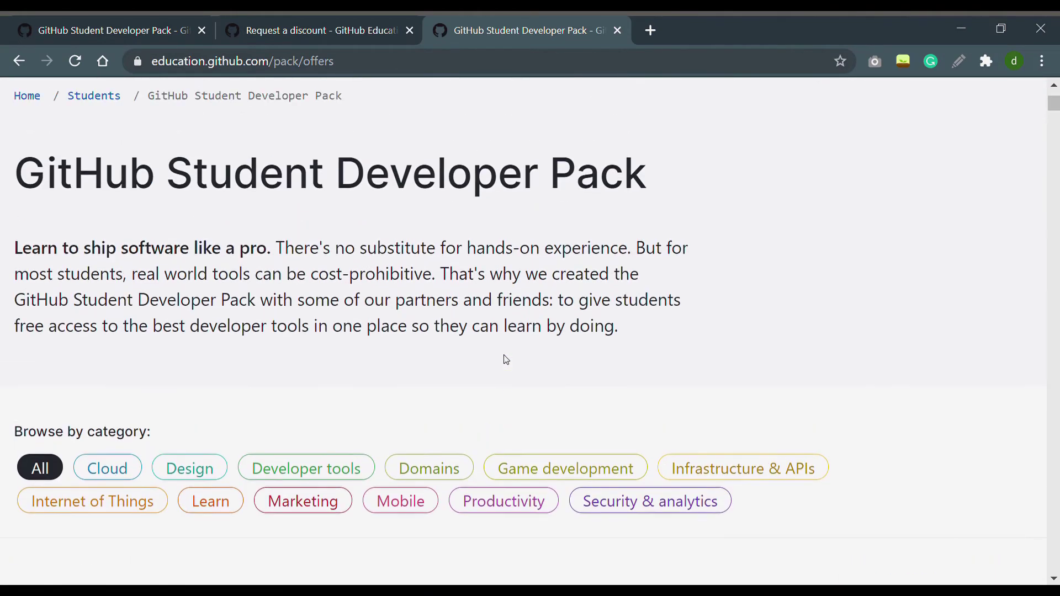
pyautogui.scroll(-10, 301, 300)
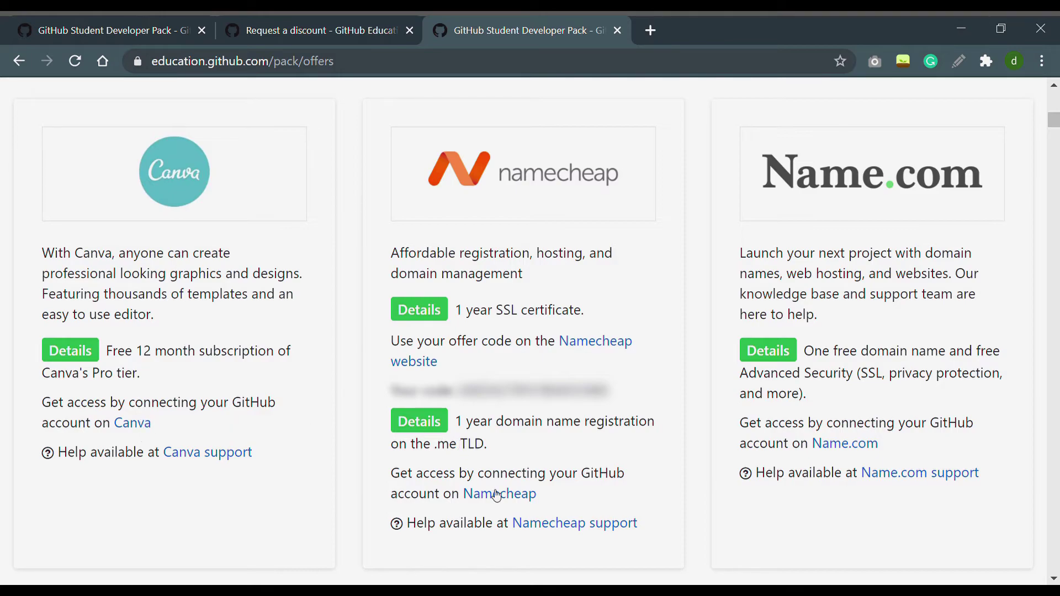
pyautogui.scroll(-6, 622, 374)
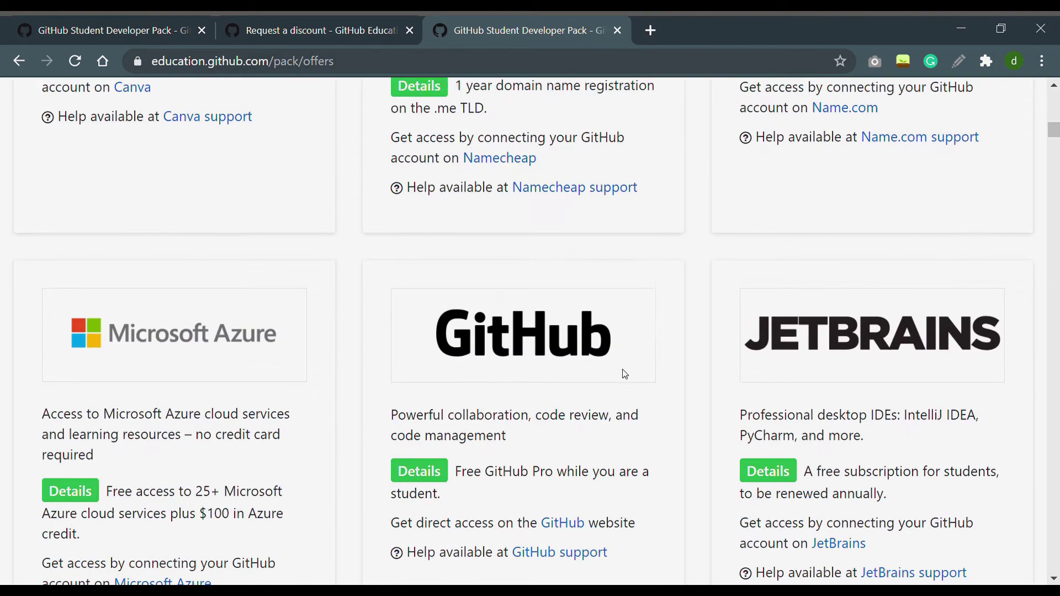
pyautogui.scroll(-8, 585, 338)
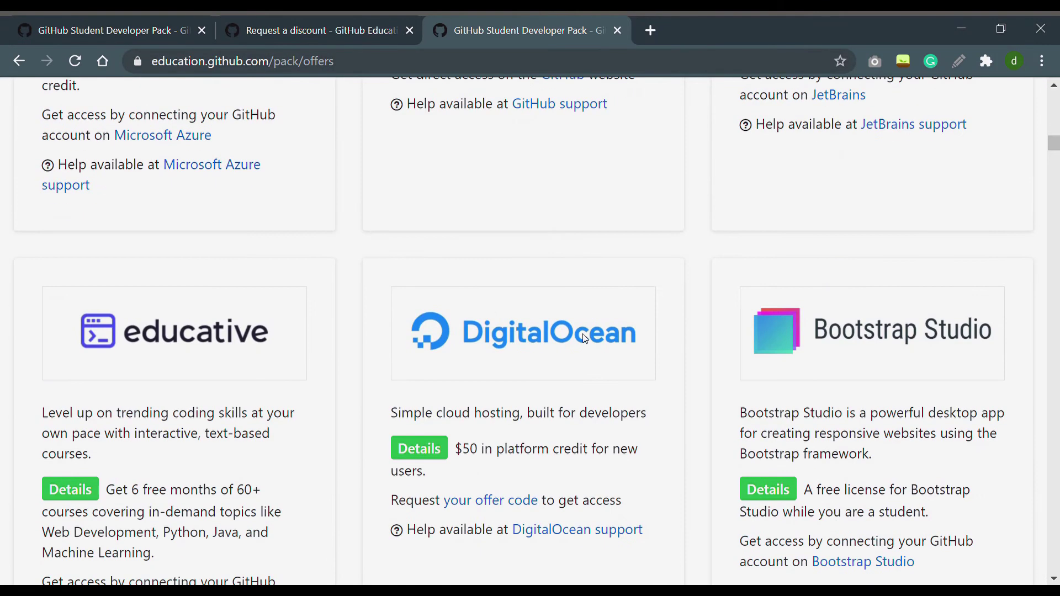
pyautogui.scroll(-10, 585, 338)
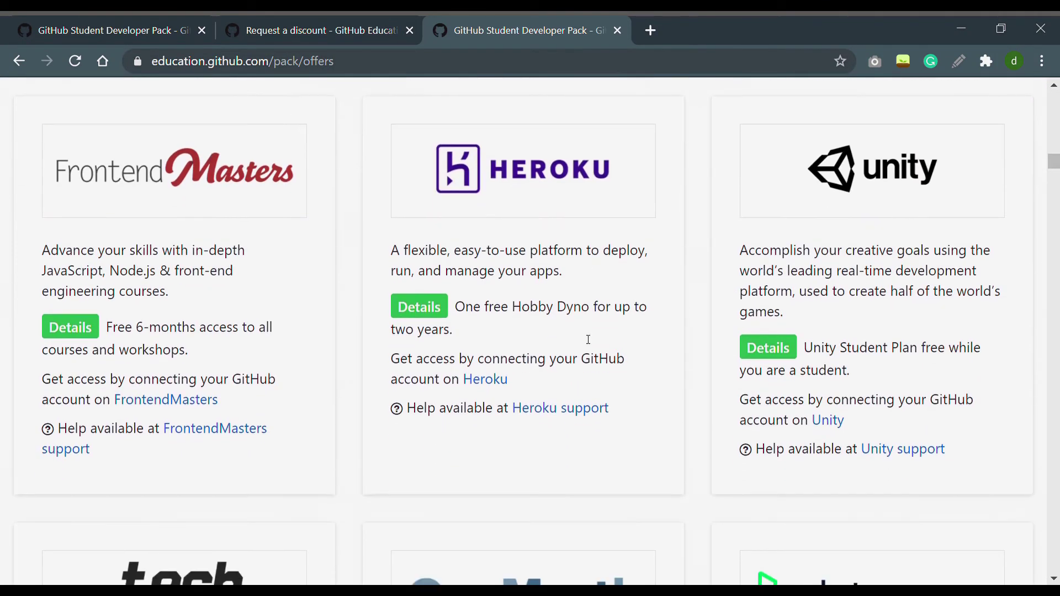
# Open the FrontendMasters offer, highlight its "Free 6 months of Frontend Masters" headline, then clear the highlight.
pyautogui.click(209, 400)
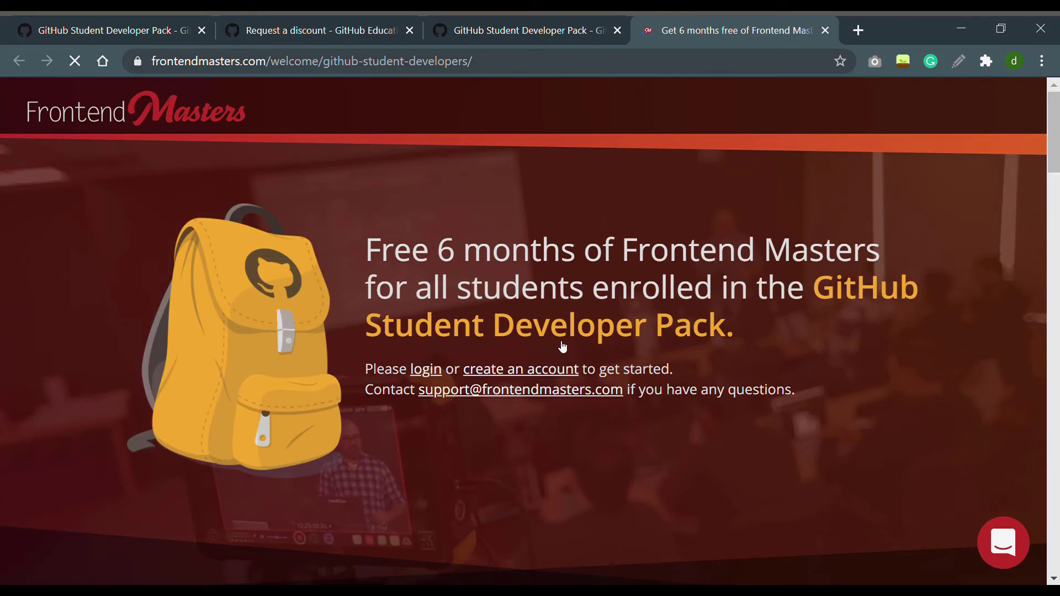
pyautogui.scroll(-2, 562, 347)
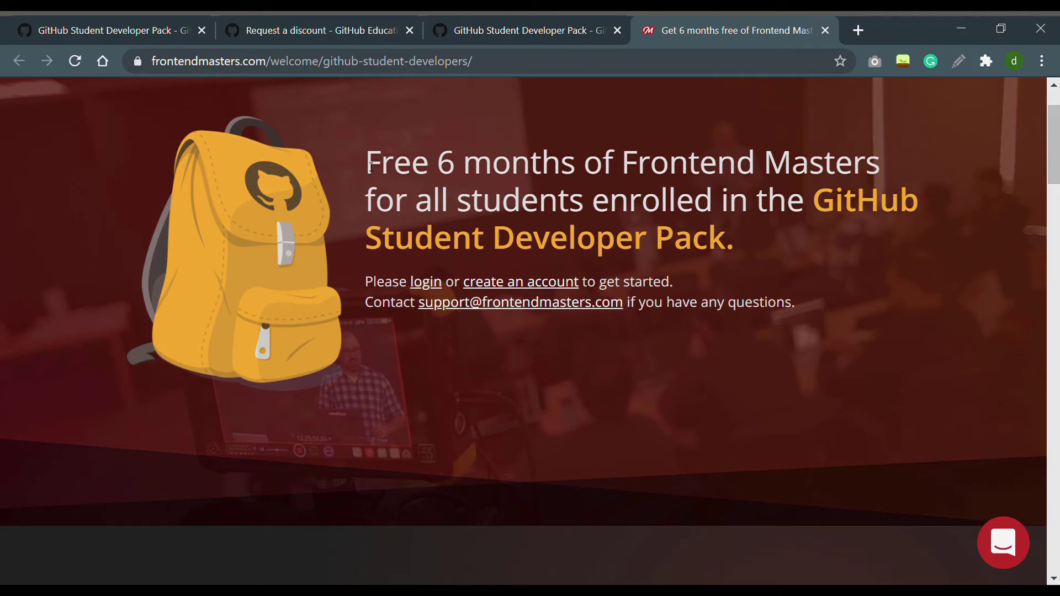
pyautogui.moveTo(370, 166); pyautogui.dragTo(778, 243)
pyautogui.click(843, 273)
# Review the rest of the Frontend Masters page through its "FAQ and Support" section, then close the page.
pyautogui.scroll(-5, 569, 326)
pyautogui.scroll(-6, 408, 410)
pyautogui.scroll(-10, 409, 410)
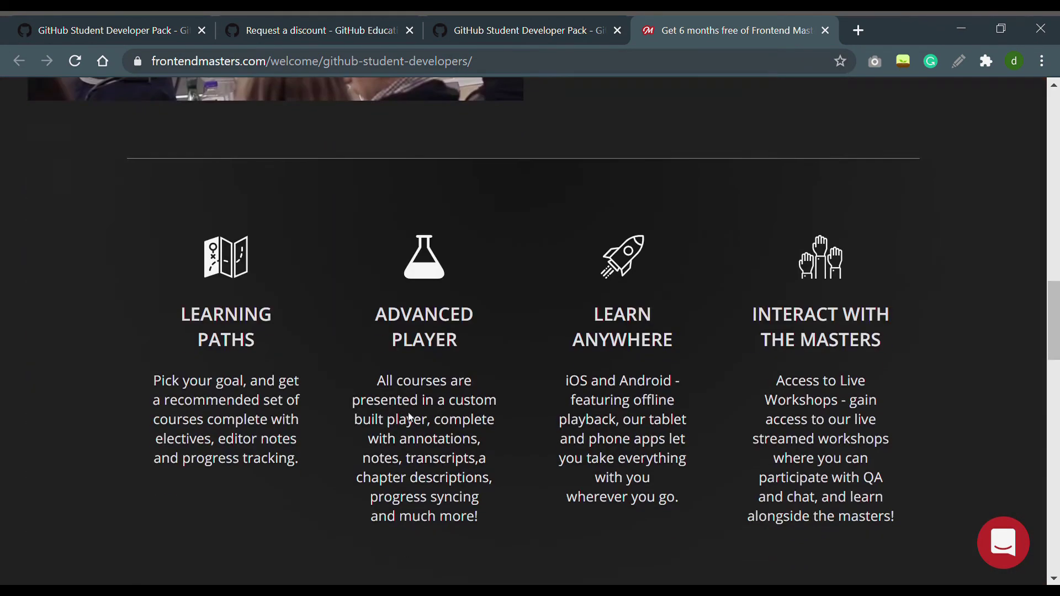
pyautogui.scroll(-10, 413, 423)
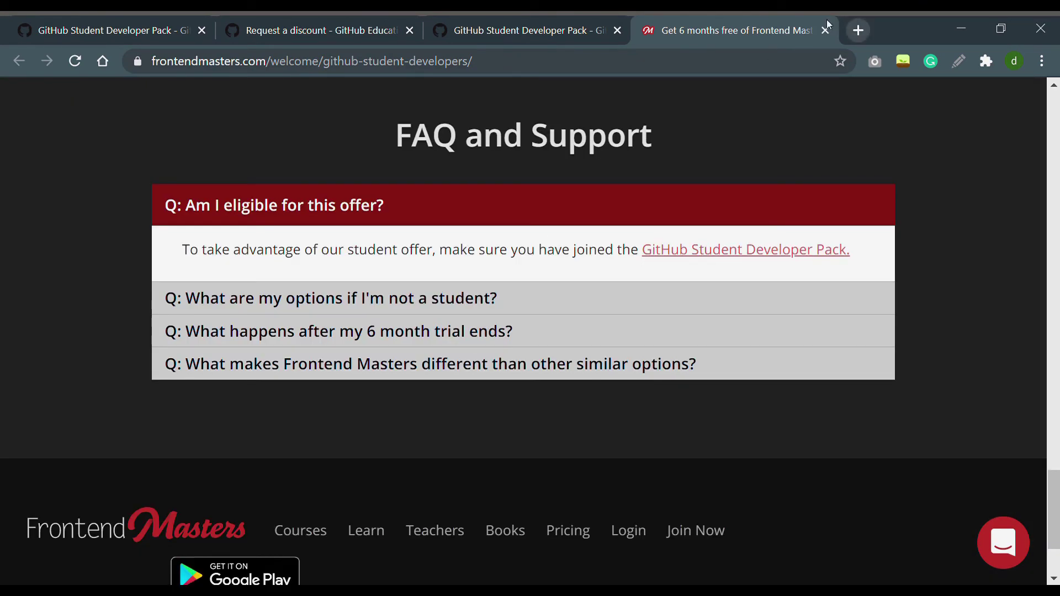
pyautogui.click(824, 29)
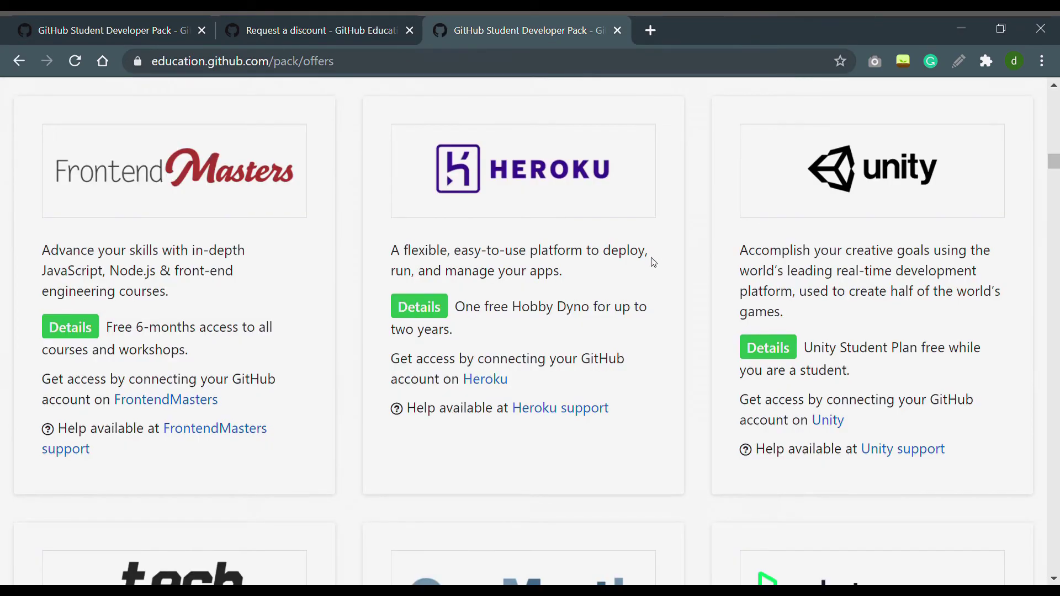
# Browse further through the pack offers and open the Next.tech offer page.
pyautogui.scroll(-10, 652, 265)
pyautogui.scroll(-6, 647, 274)
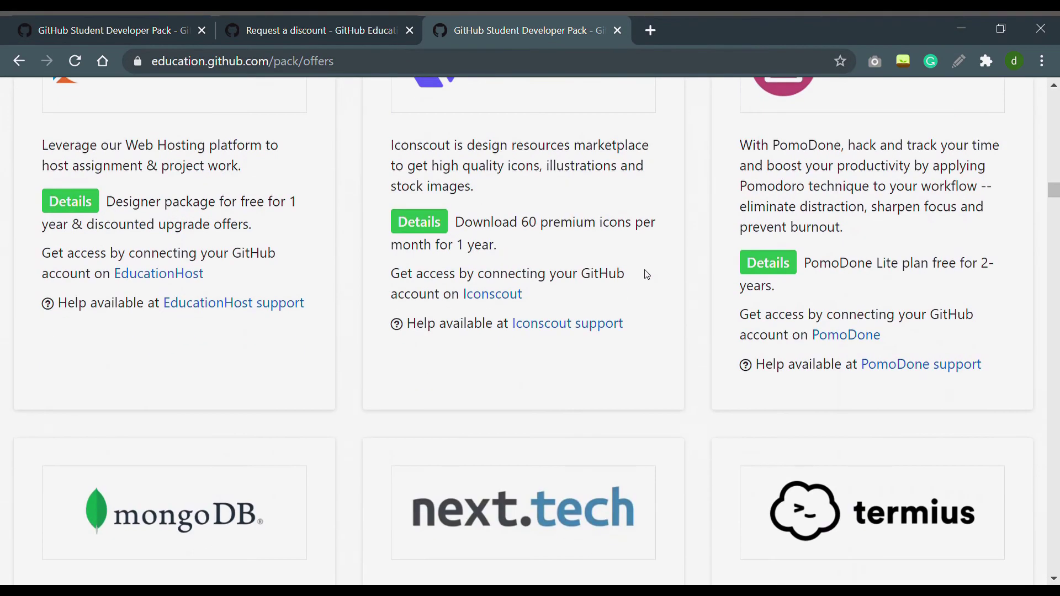
pyautogui.scroll(-8, 646, 274)
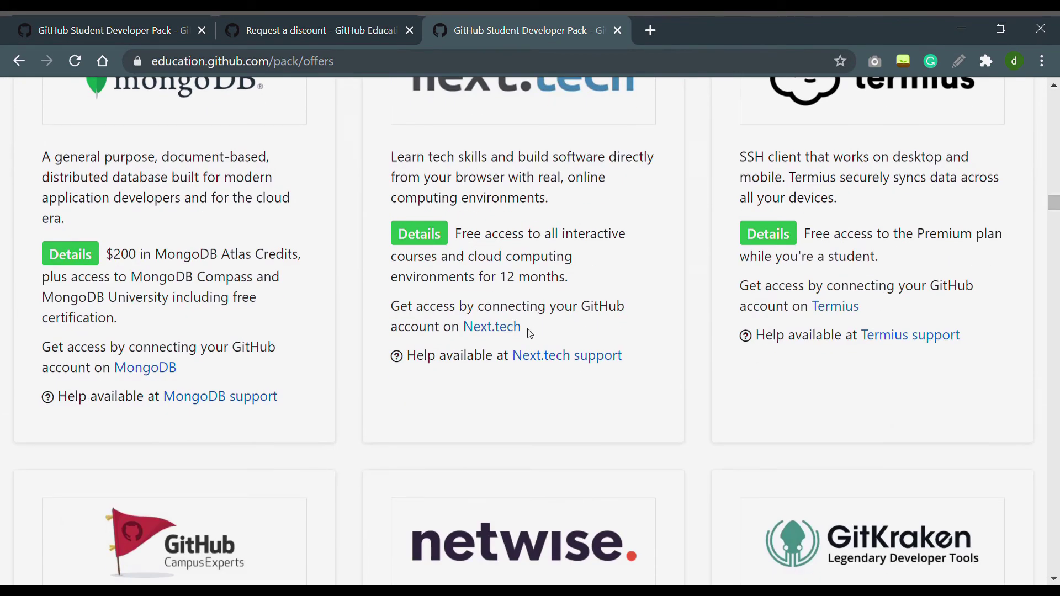
pyautogui.click(489, 327)
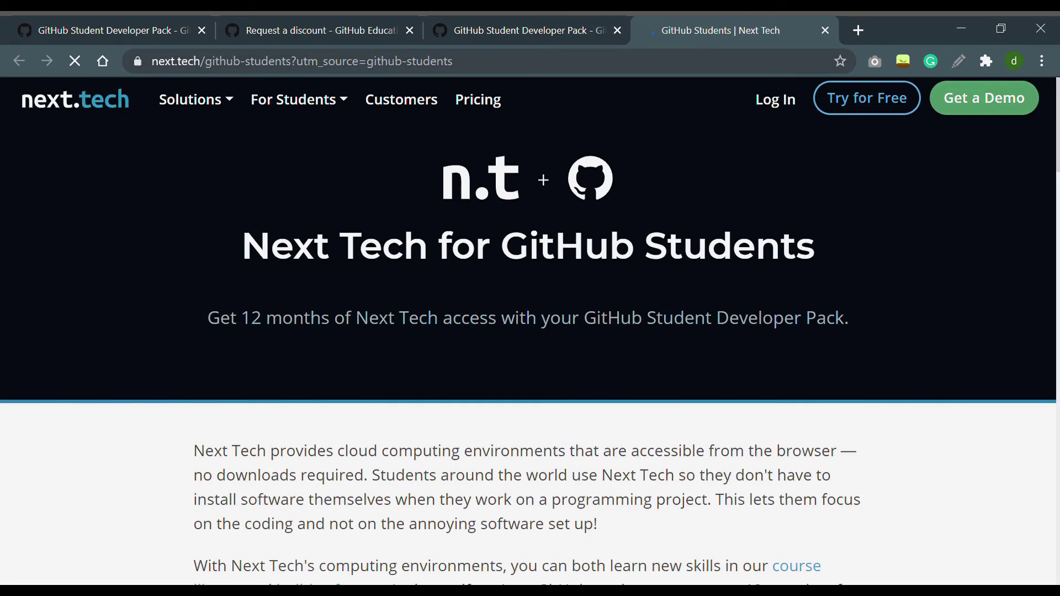
# Highlight the "Get 12 months of Next Tech access" line and review the page's GitHub sign-in and student offer sections.
pyautogui.scroll(-2, 631, 255)
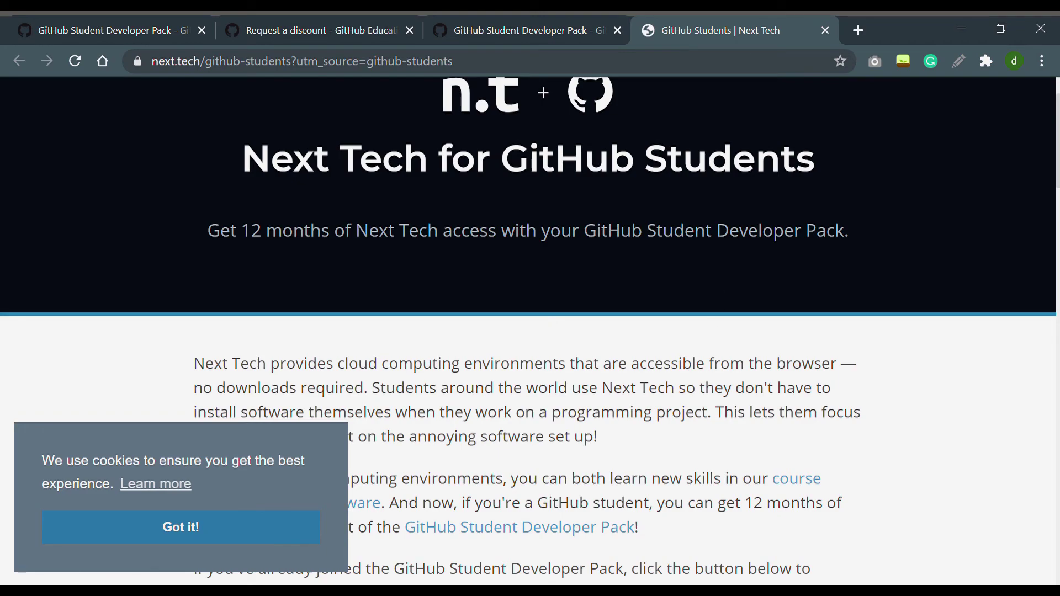
pyautogui.moveTo(207, 230); pyautogui.dragTo(942, 235)
pyautogui.scroll(-8, 730, 335)
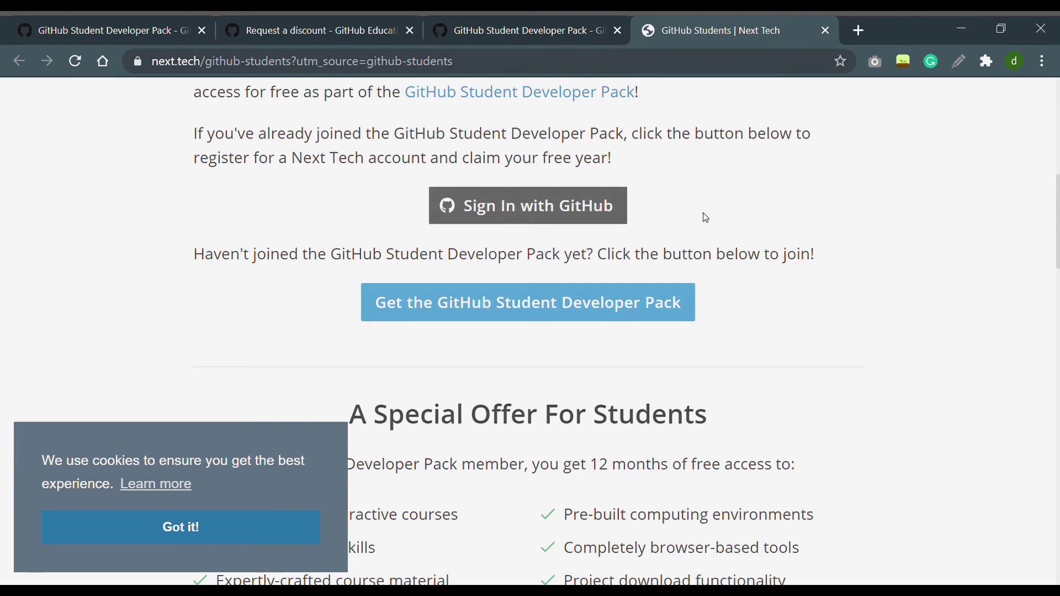
pyautogui.scroll(2, 528, 331)
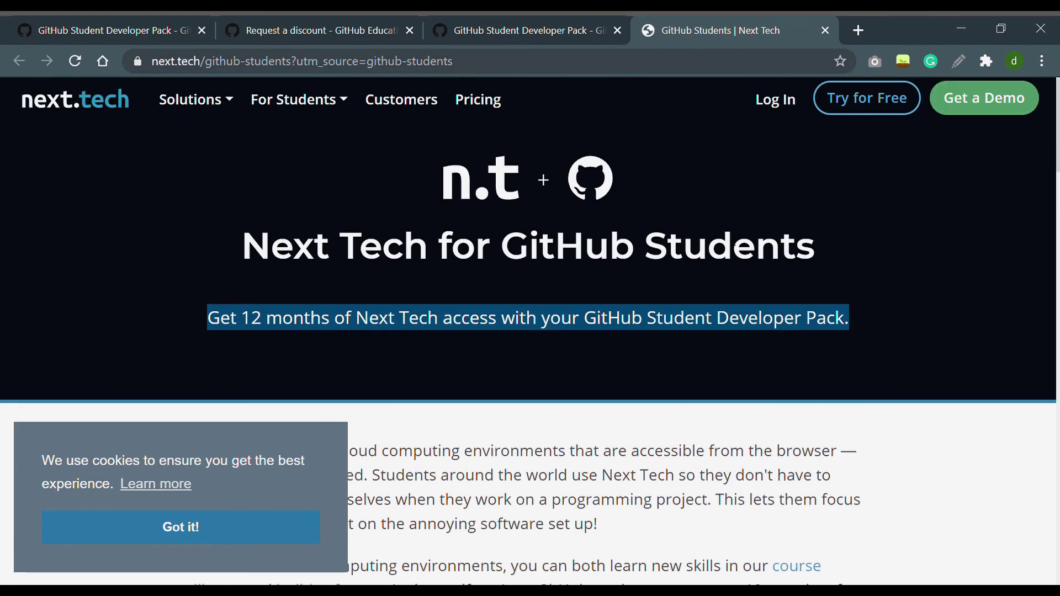
# Switch back to the main GitHub Student Developer Pack page, look over the partner benefits, and return to its introduction.
pyautogui.click(141, 20)
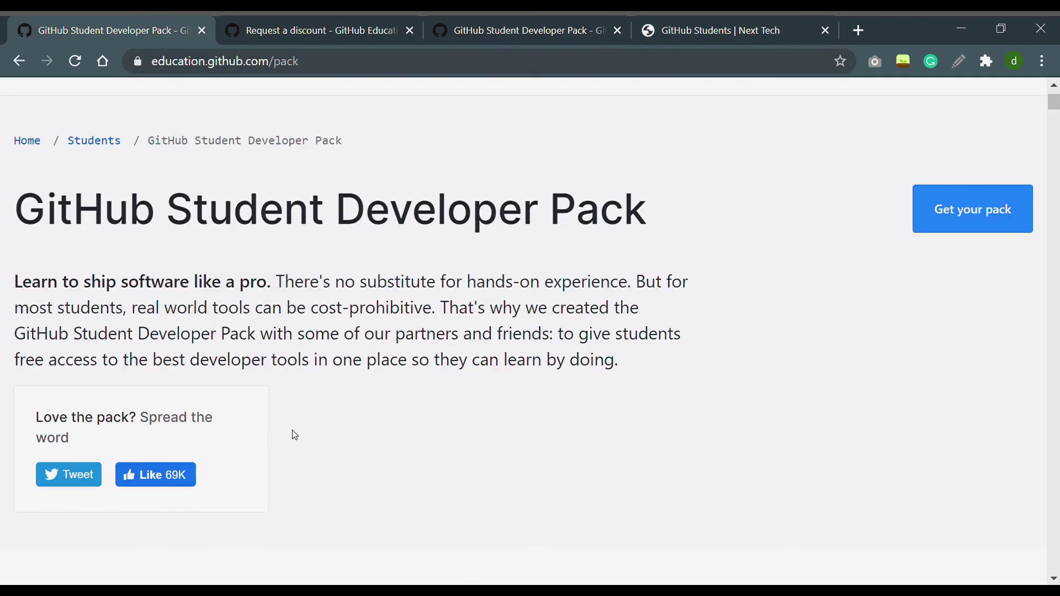
pyautogui.scroll(-10, 315, 431)
pyautogui.scroll(-8, 324, 441)
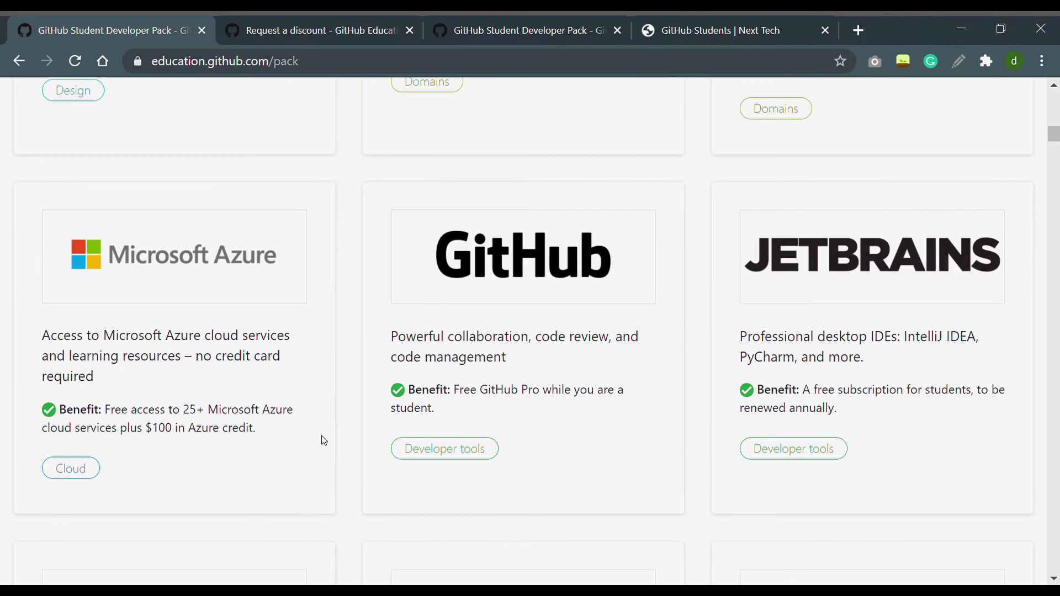
pyautogui.scroll(-10, 326, 436)
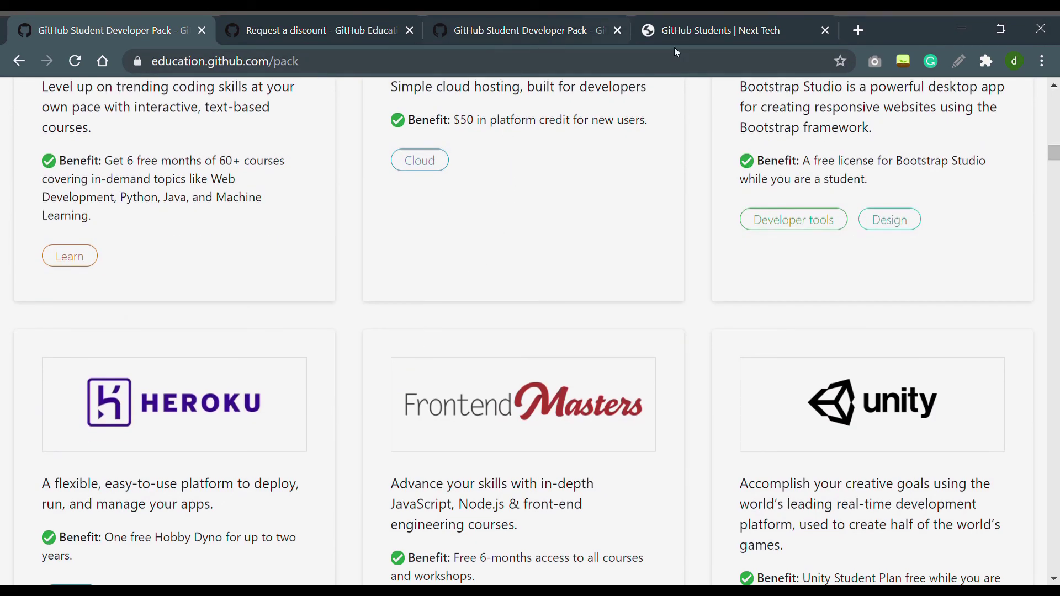
pyautogui.scroll(20, 394, 396)
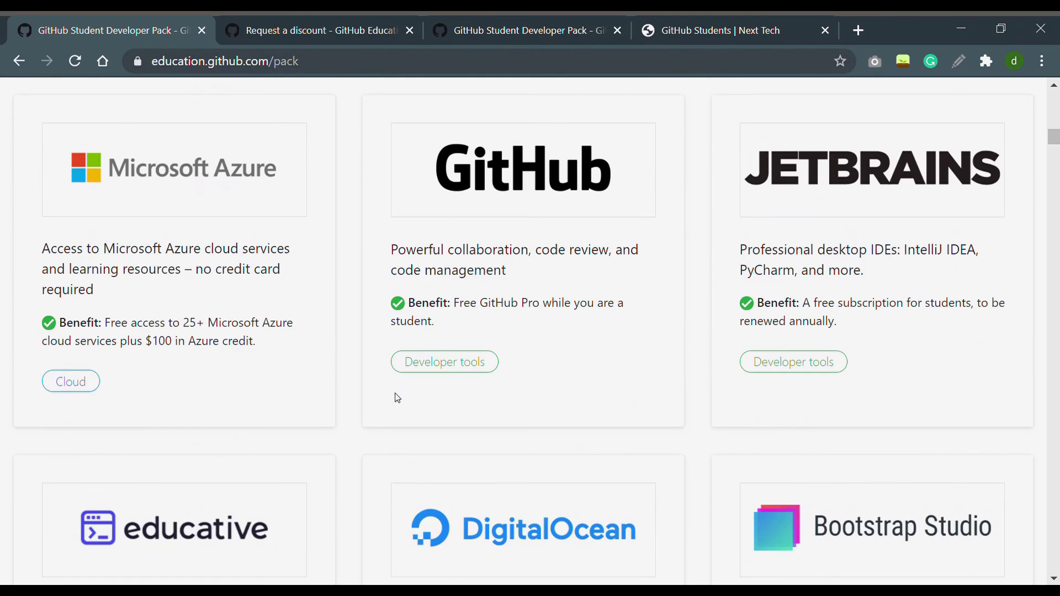
pyautogui.scroll(7, 400, 397)
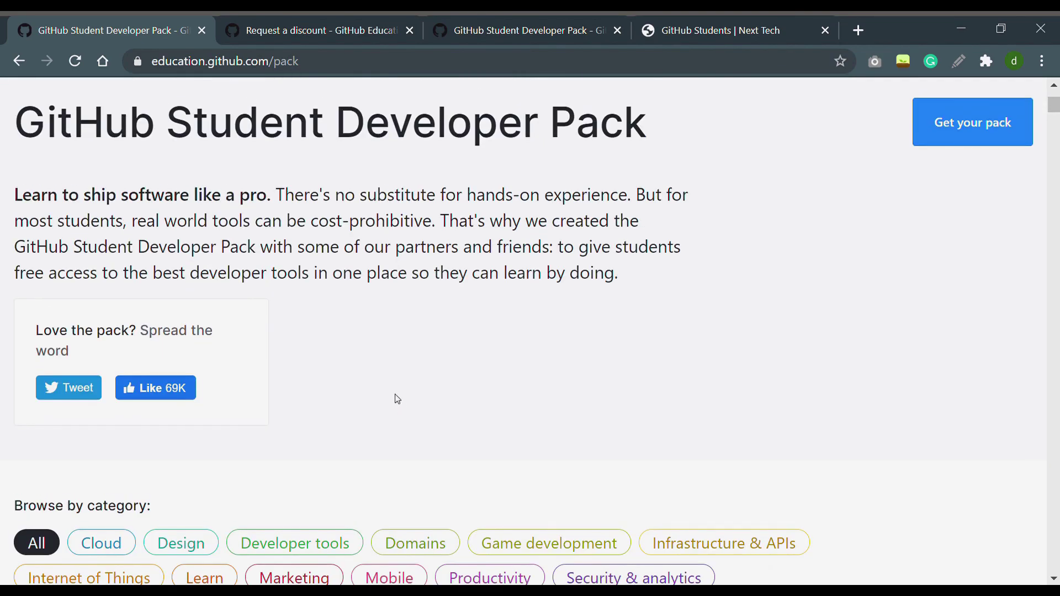